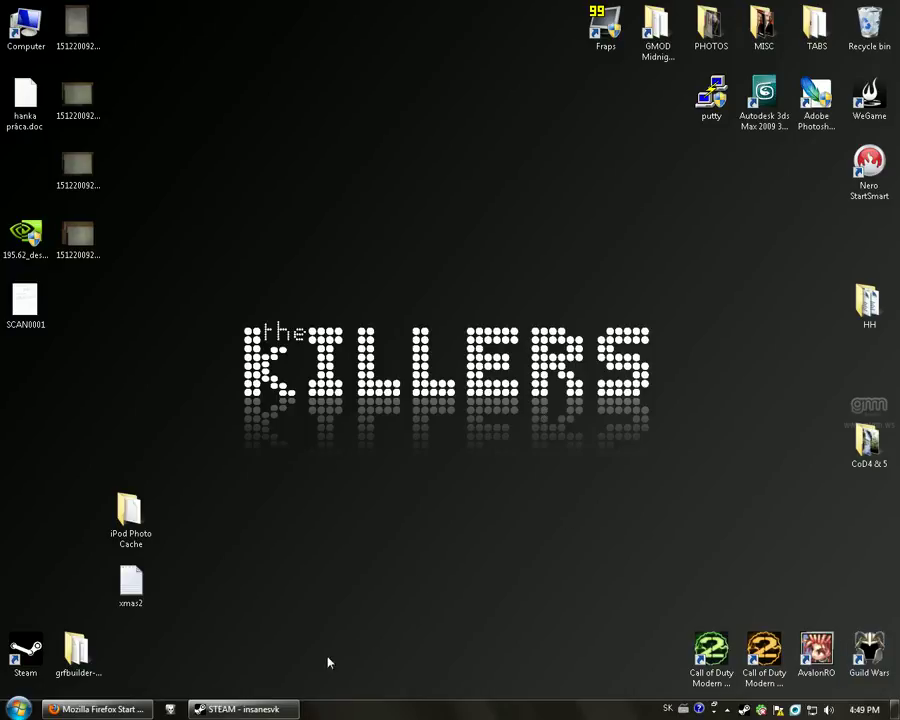
# - Bring Steam forward and launch Source SDK from its Tools list
pyautogui.click(266, 710)
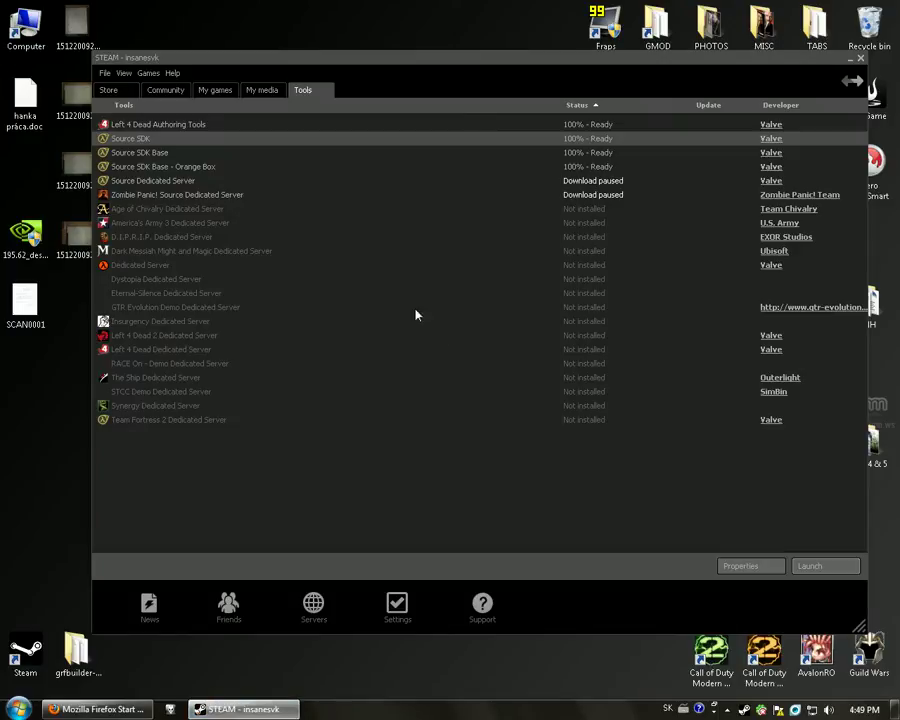
pyautogui.doubleClick(180, 140)
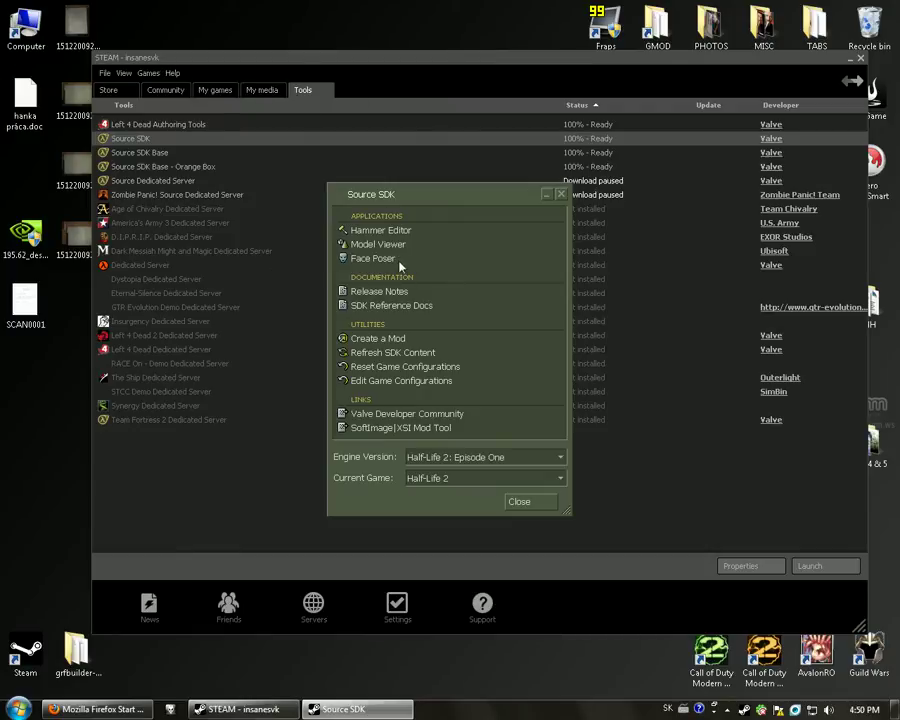
# - Choose the Half-Life 2: Episode One engine with Half-Life 2 as game, then start Face Poser
pyautogui.click(440, 459)
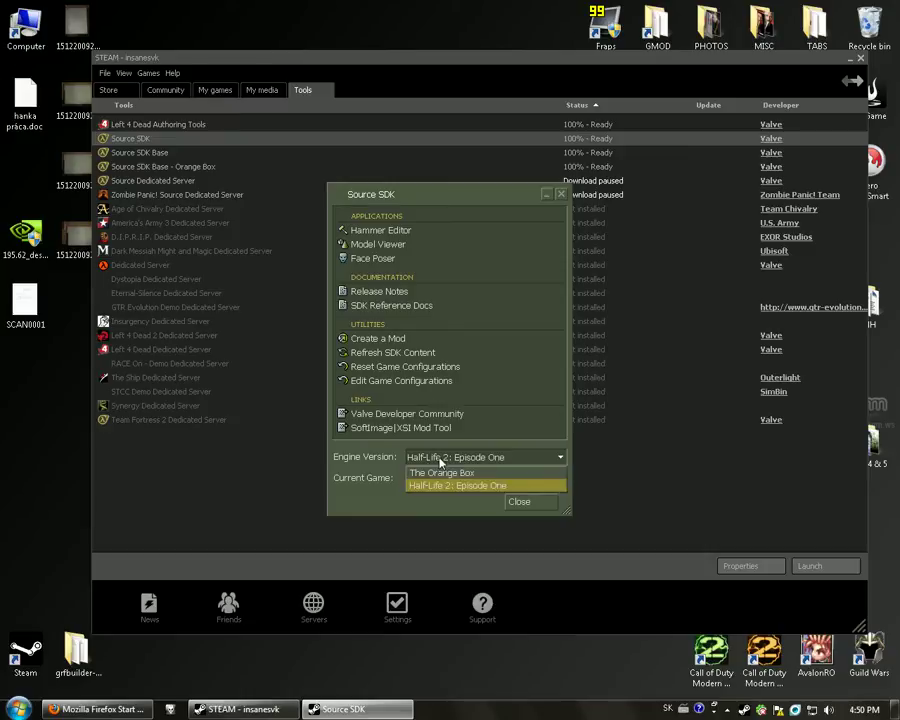
pyautogui.click(456, 485)
pyautogui.click(456, 482)
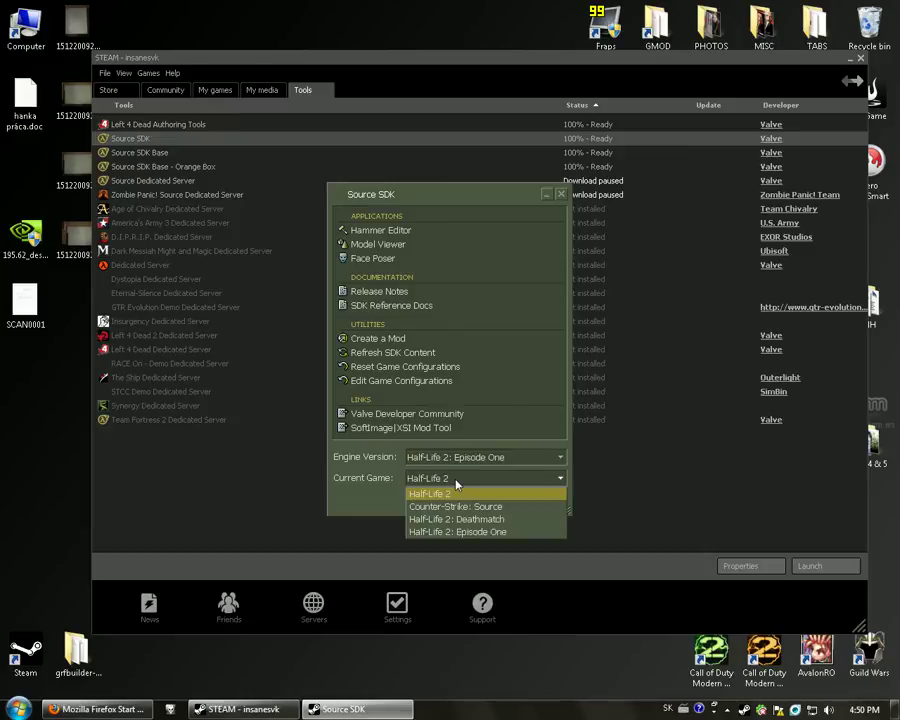
pyautogui.click(455, 482)
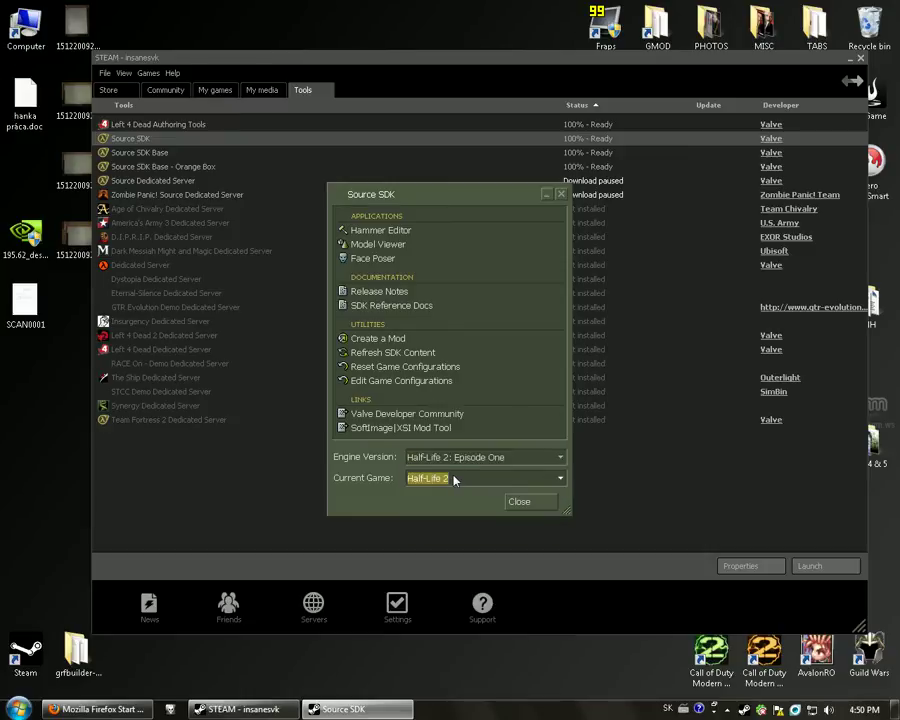
pyautogui.doubleClick(378, 258)
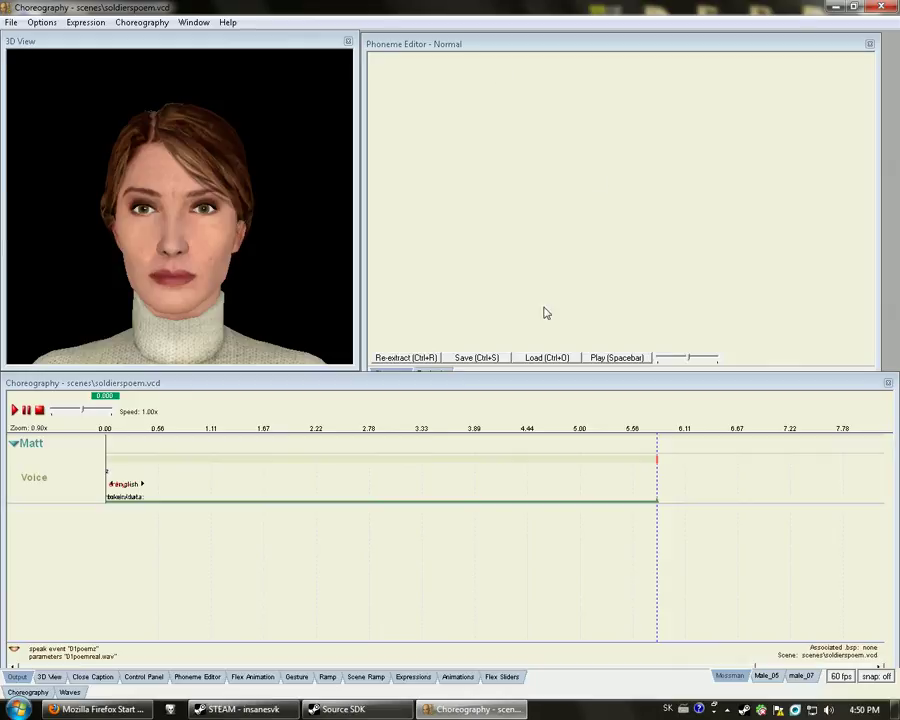
# - Create a new choreography scene saved as pyroispenis.vcd with an actor named Pyro
pyautogui.click(139, 23)
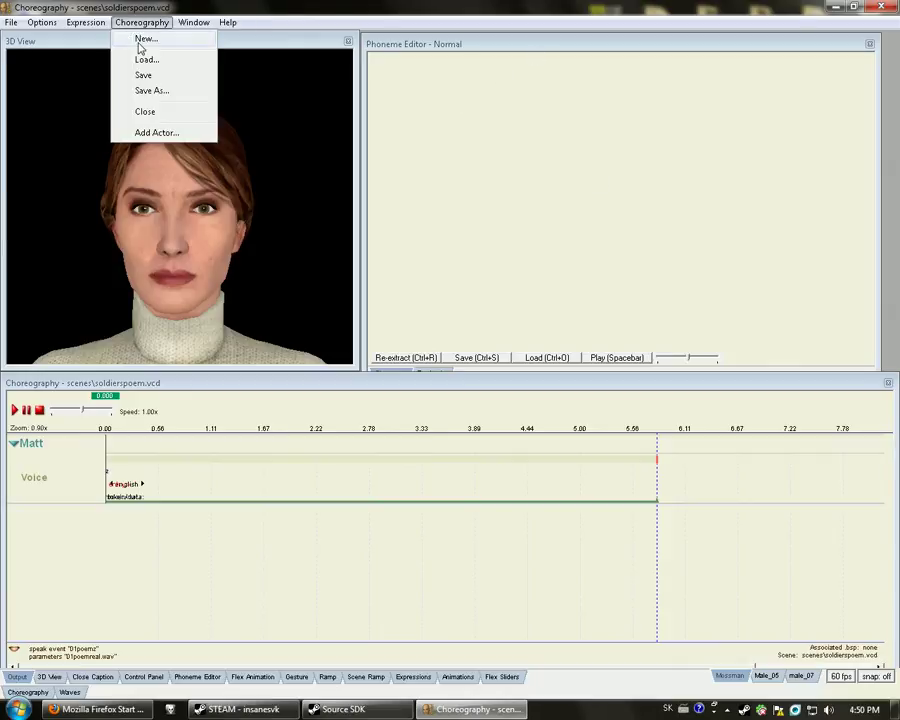
pyautogui.click(143, 40)
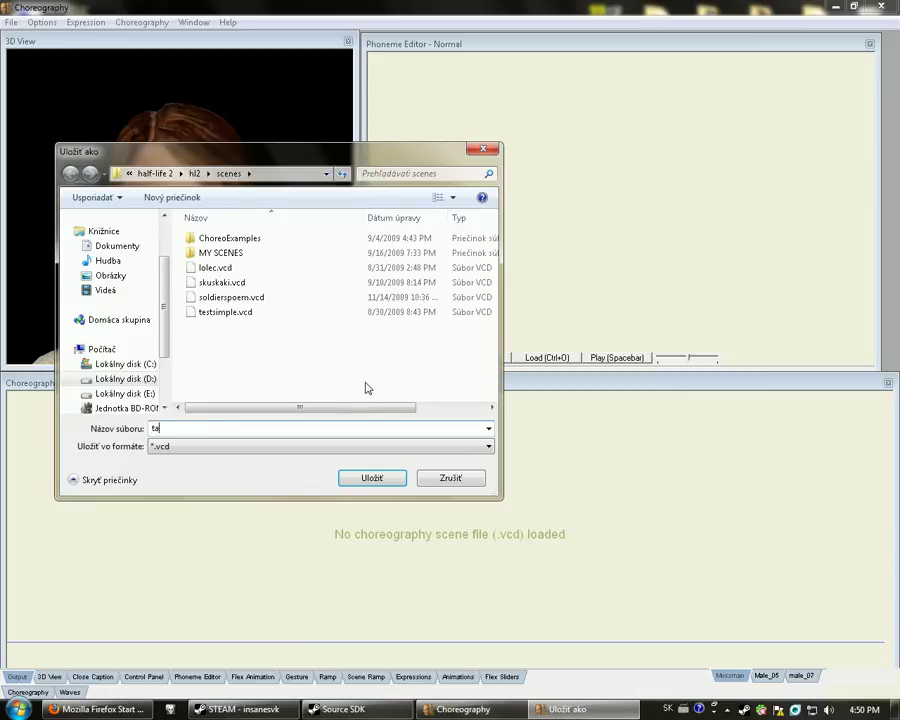
pyautogui.press('BackSpace')
pyautogui.write('esht')
pyautogui.press('BackSpace')
pyautogui.press('BackSpace')
pyautogui.press('BackSpace')
pyautogui.press('BackSpace')
pyautogui.press('BackSpace')
pyautogui.write('pyroispenis')
pyautogui.press('Return')
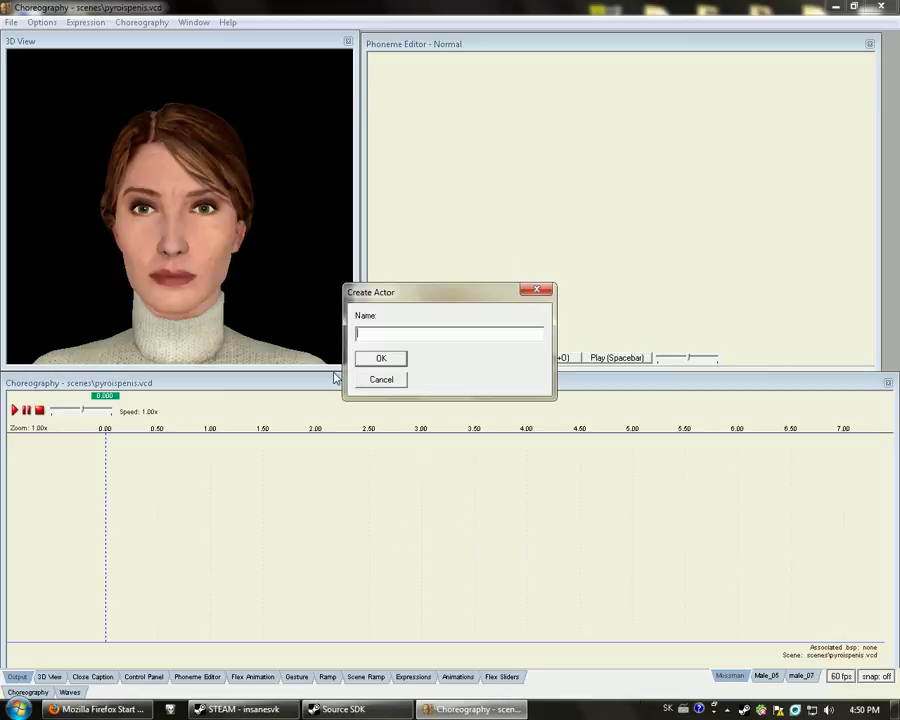
pyautogui.write('Pyro')
pyautogui.press('Return')
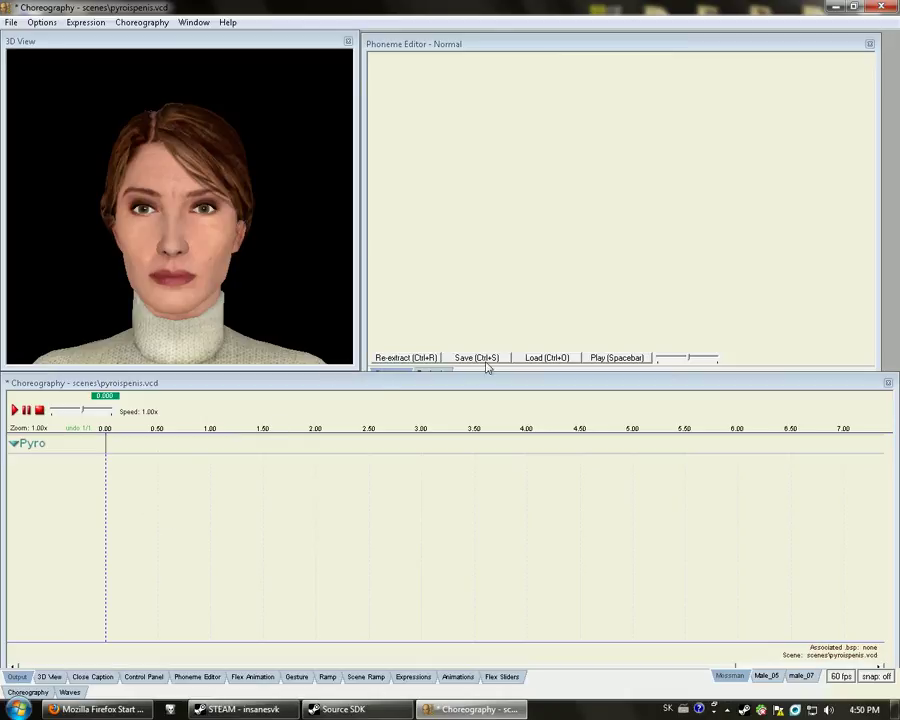
# - Cancel the sound file picker and search the Start menu for Audacity
pyautogui.click(550, 358)
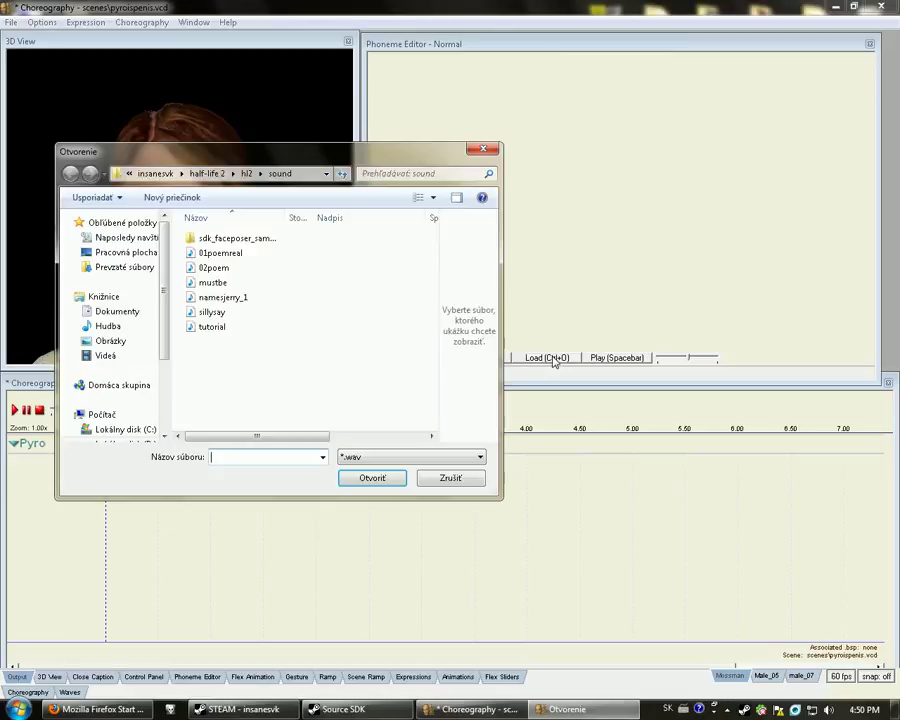
pyautogui.click(450, 476)
pyautogui.click(18, 709)
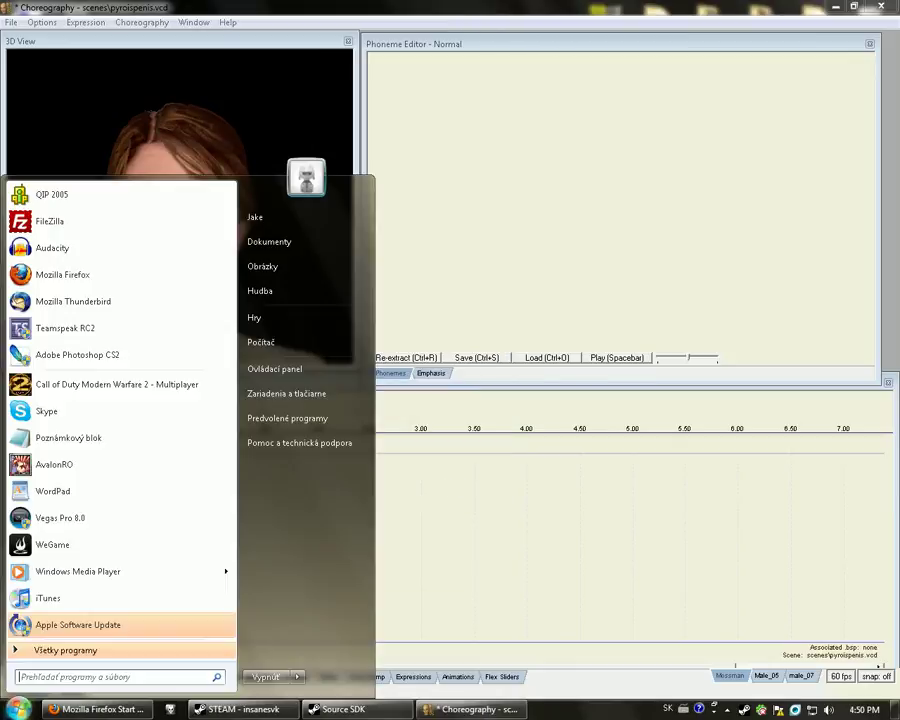
pyautogui.write('audi')
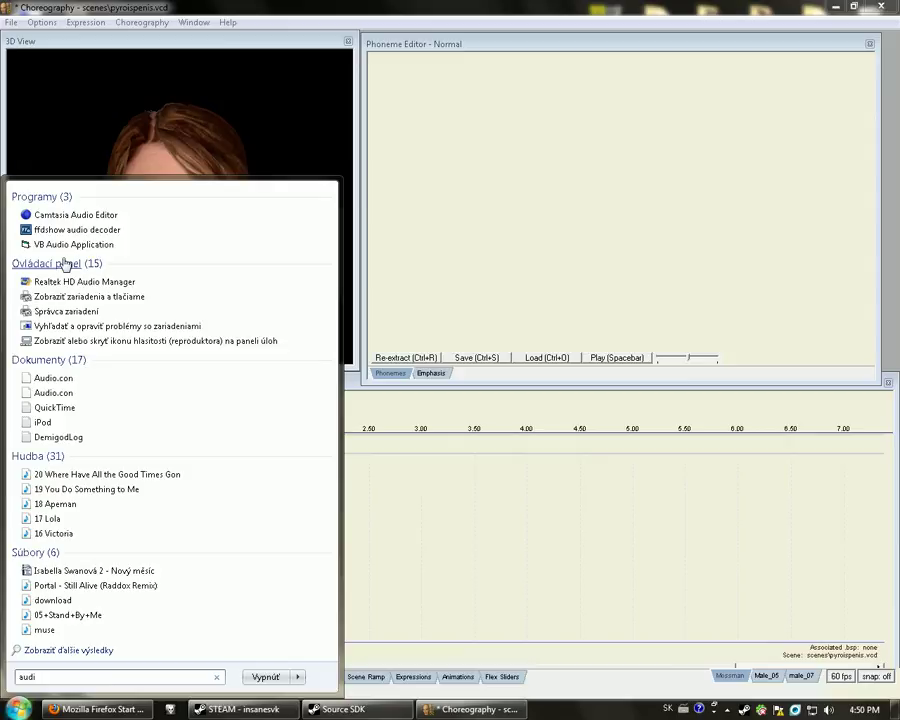
pyautogui.press('BackSpace')
# - Launch Audacity, open and play back the thepyroisapenis recording, then go to the Edit menu
pyautogui.write('aci')
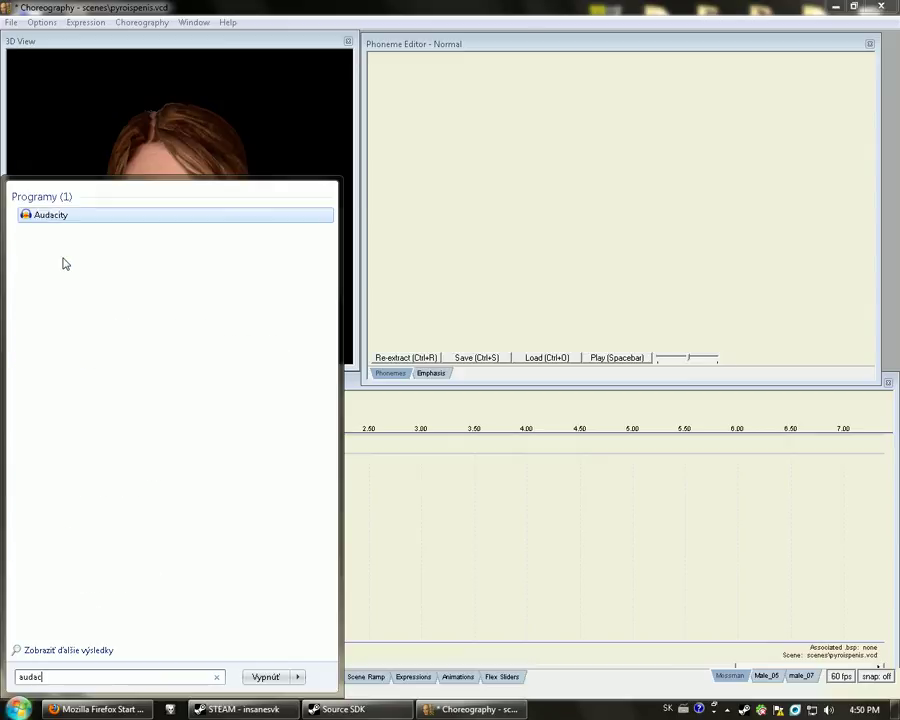
pyautogui.click(50, 216)
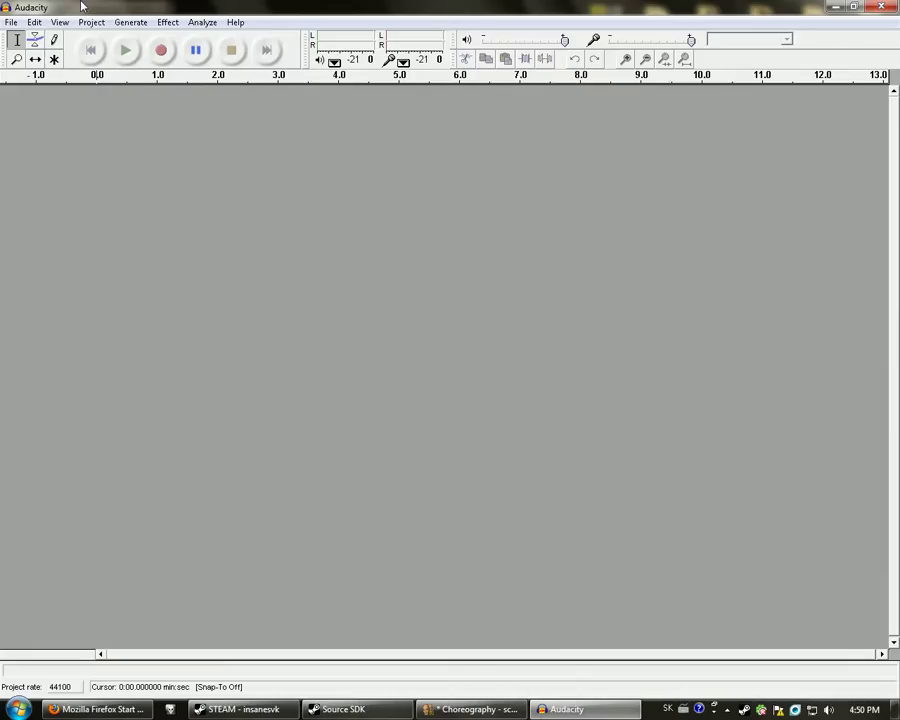
pyautogui.click(9, 22)
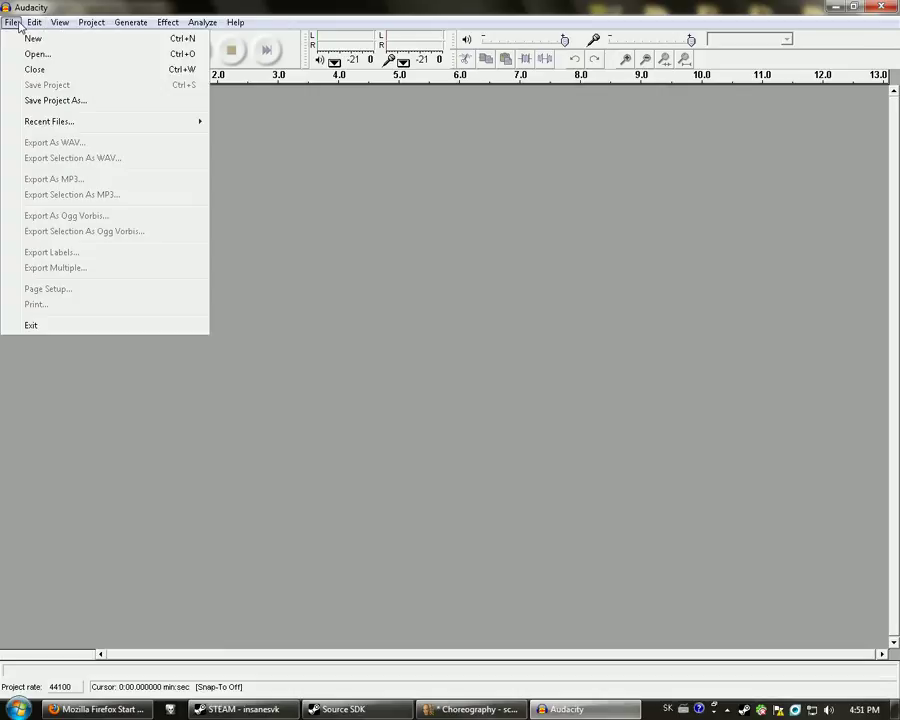
pyautogui.click(37, 54)
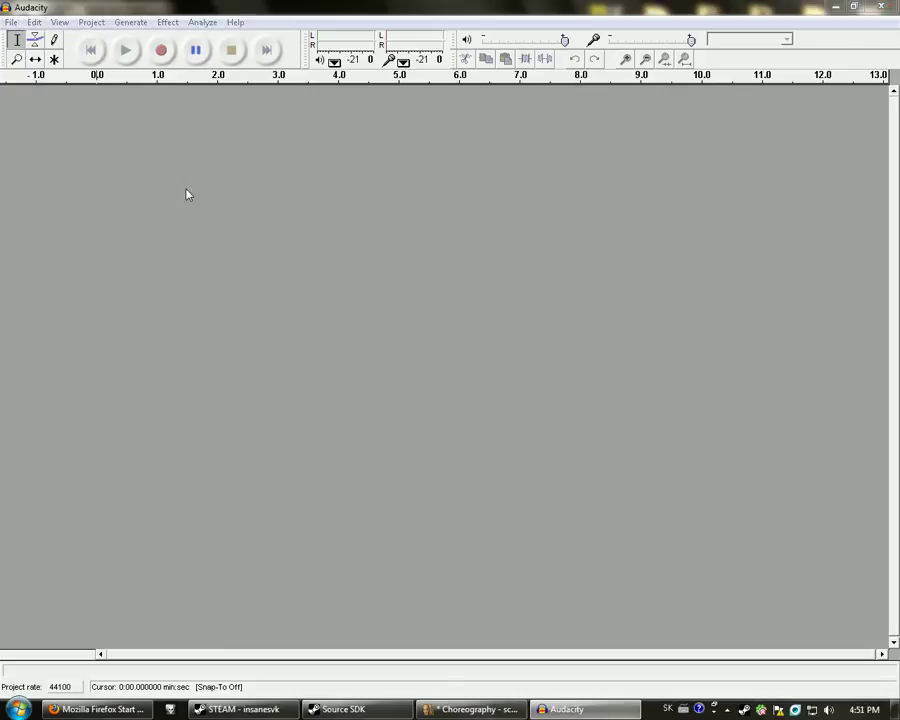
pyautogui.doubleClick(173, 203)
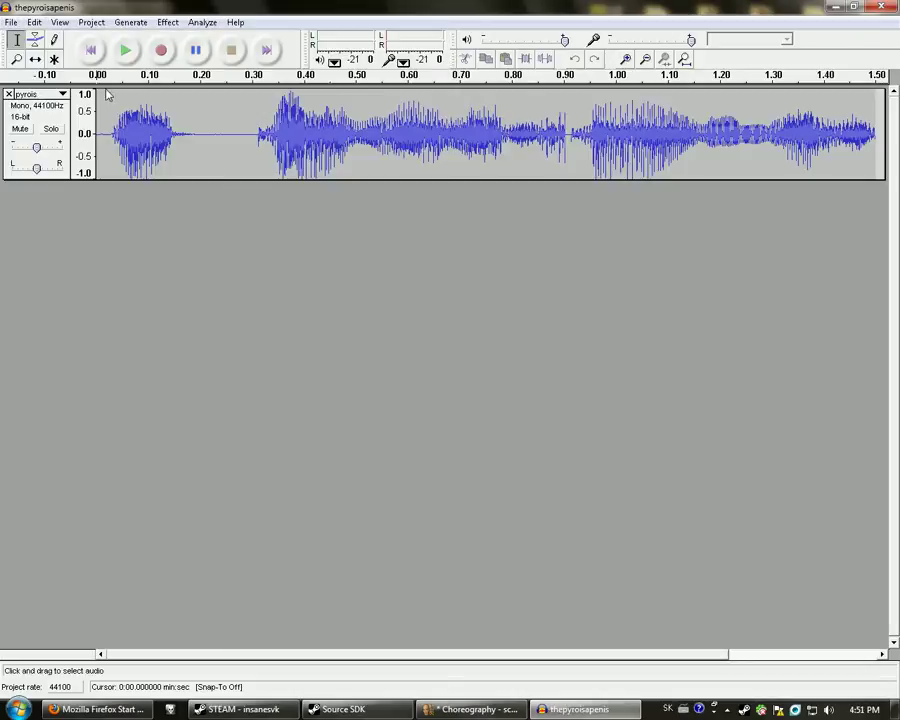
pyautogui.click(126, 52)
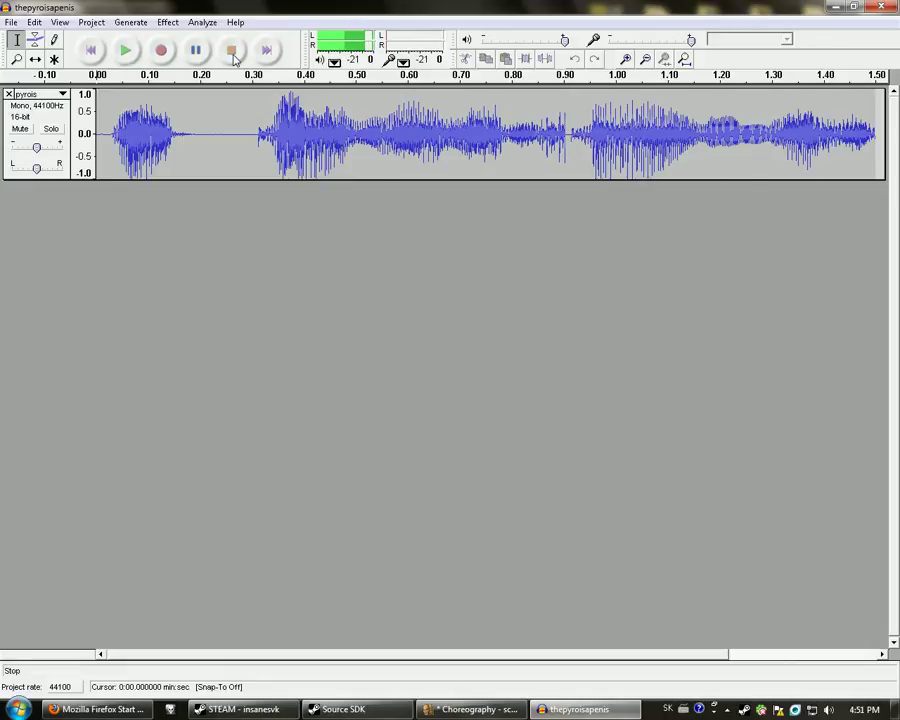
pyautogui.click(131, 22)
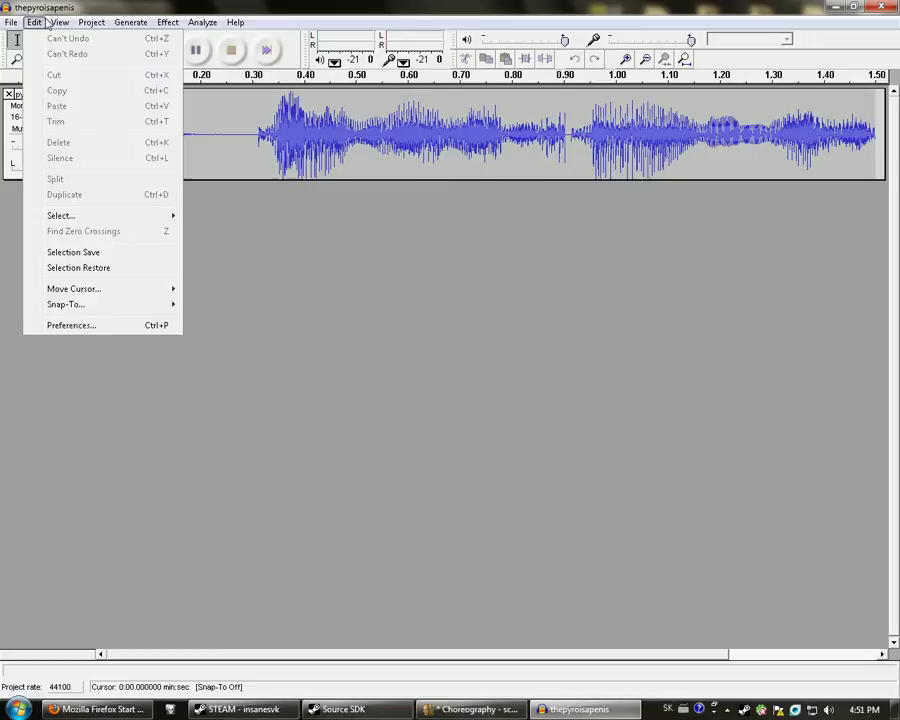
# - In Preferences, verify 44100 Hz 16-bit quality and WAV (Microsoft 16 bit PCM) export format
pyautogui.click(72, 323)
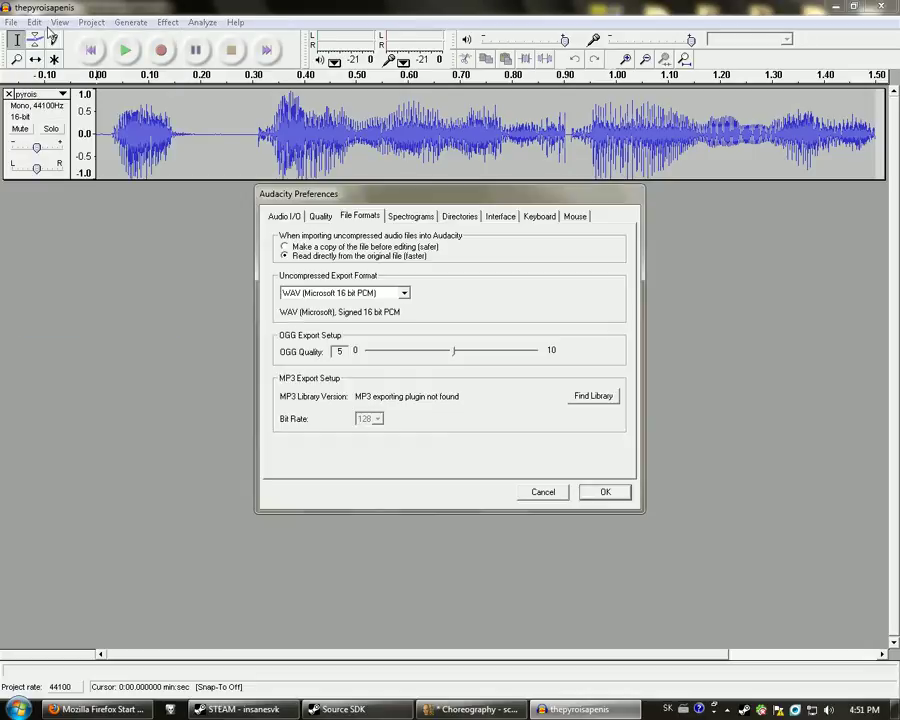
pyautogui.click(322, 219)
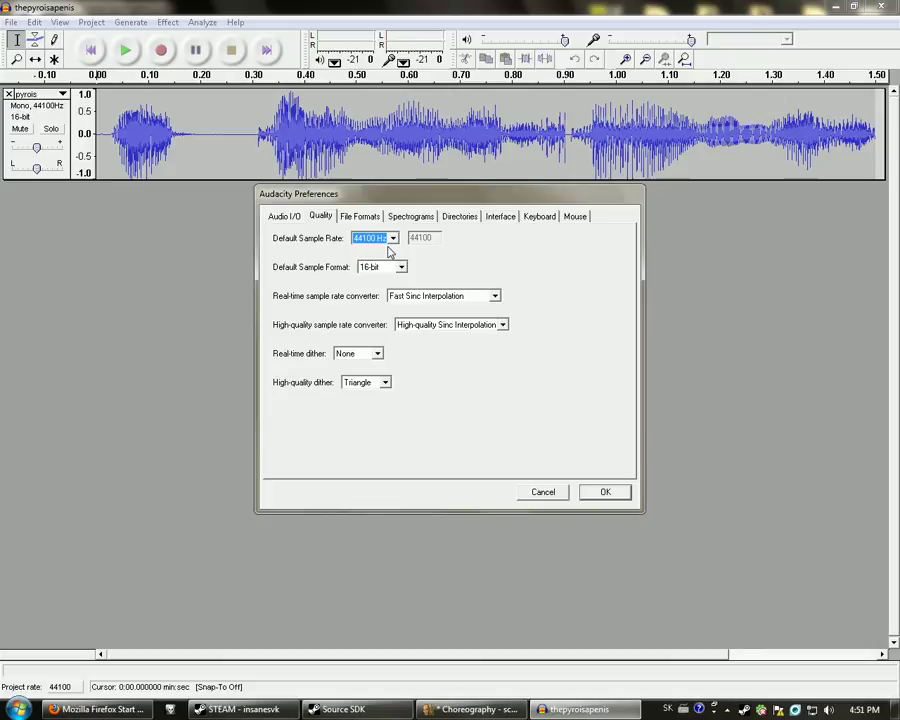
pyautogui.click(364, 216)
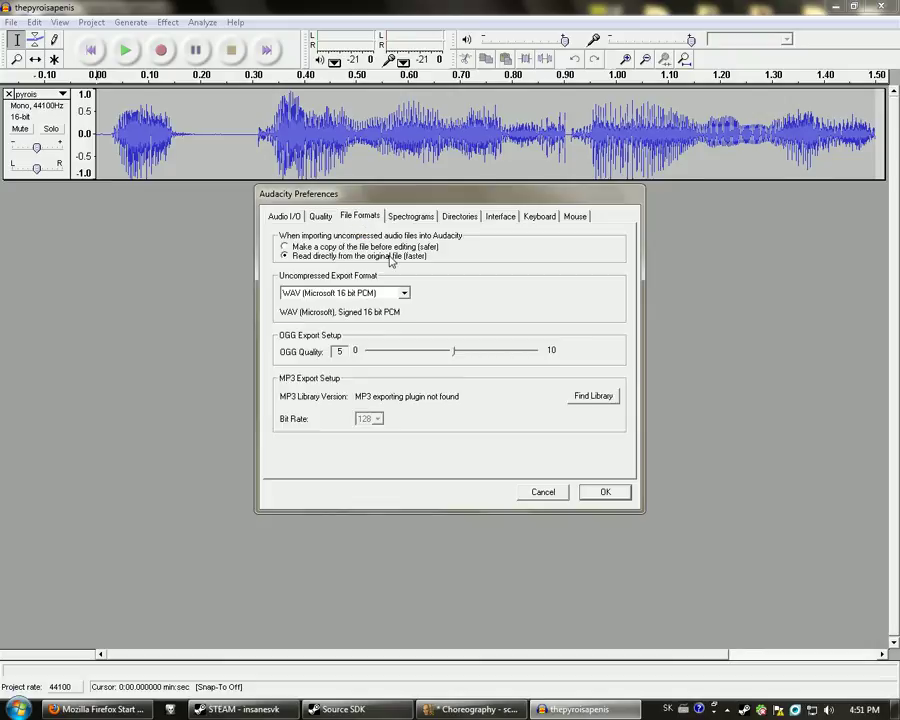
pyautogui.click(386, 294)
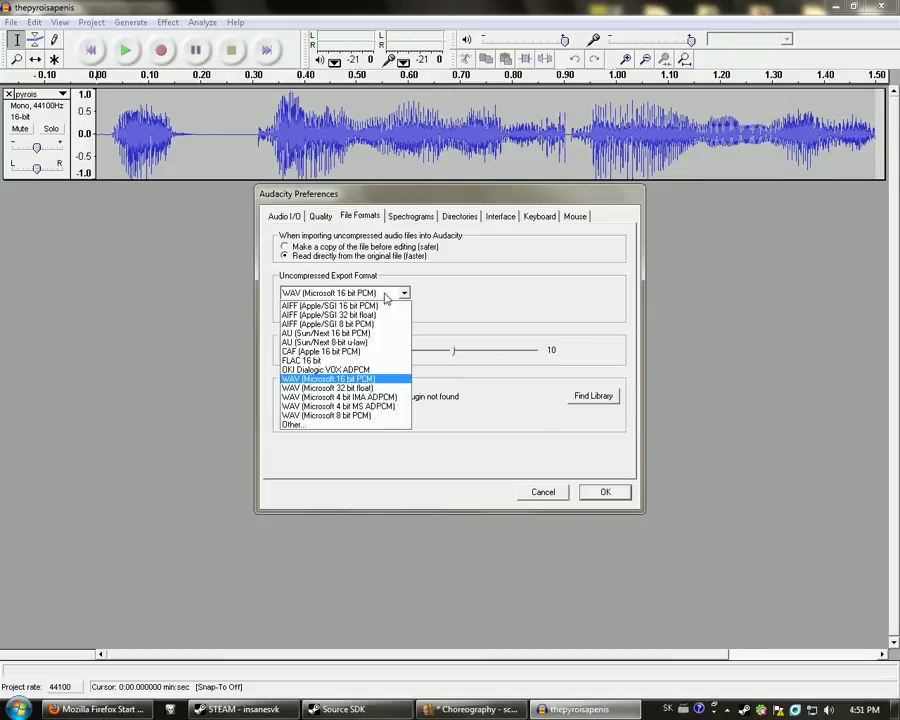
pyautogui.click(390, 294)
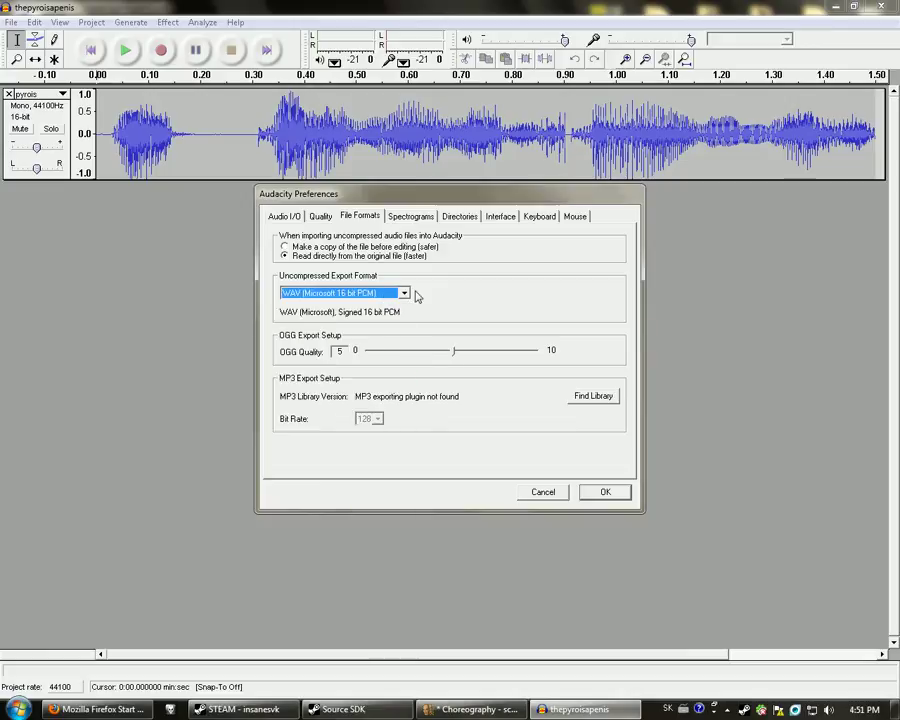
# - Close Preferences, export the recording as pyroispenis WAV into hl2\sound, and return to Face Poser
pyautogui.click(612, 495)
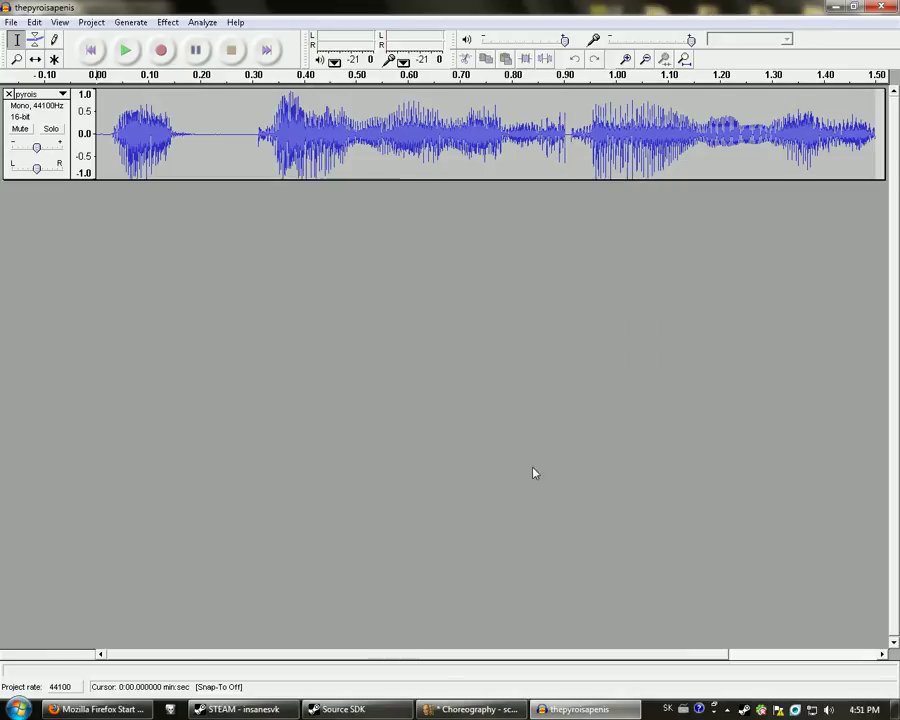
pyautogui.click(11, 22)
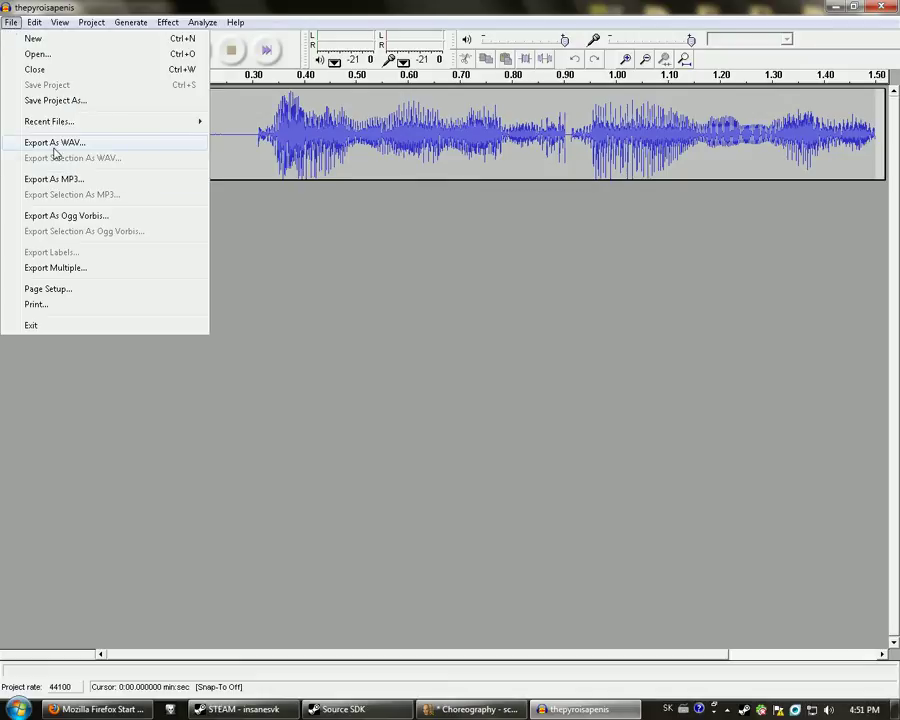
pyautogui.click(54, 145)
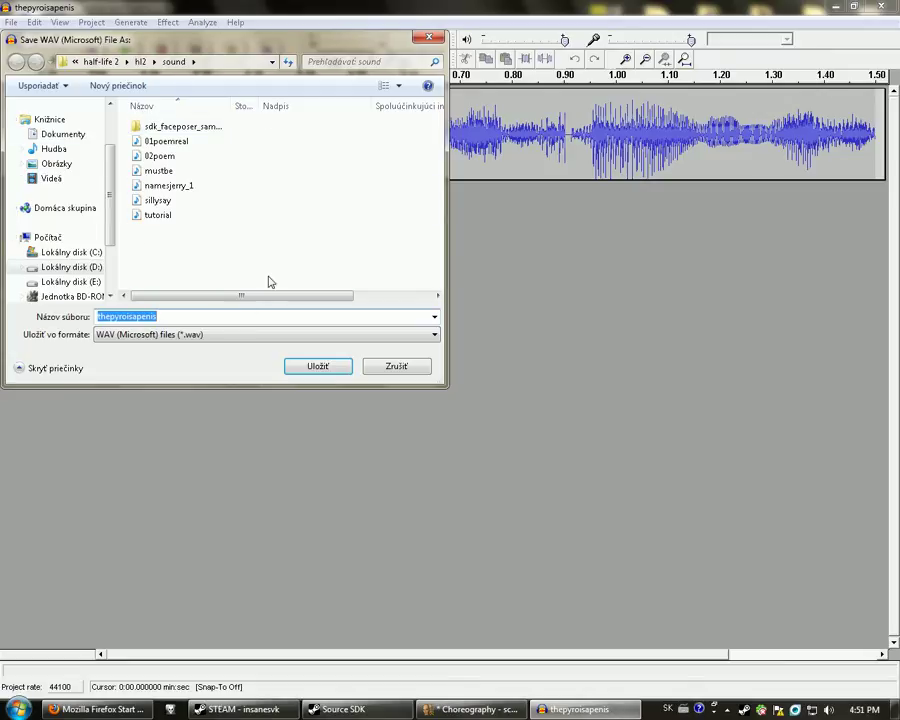
pyautogui.write('pyro')
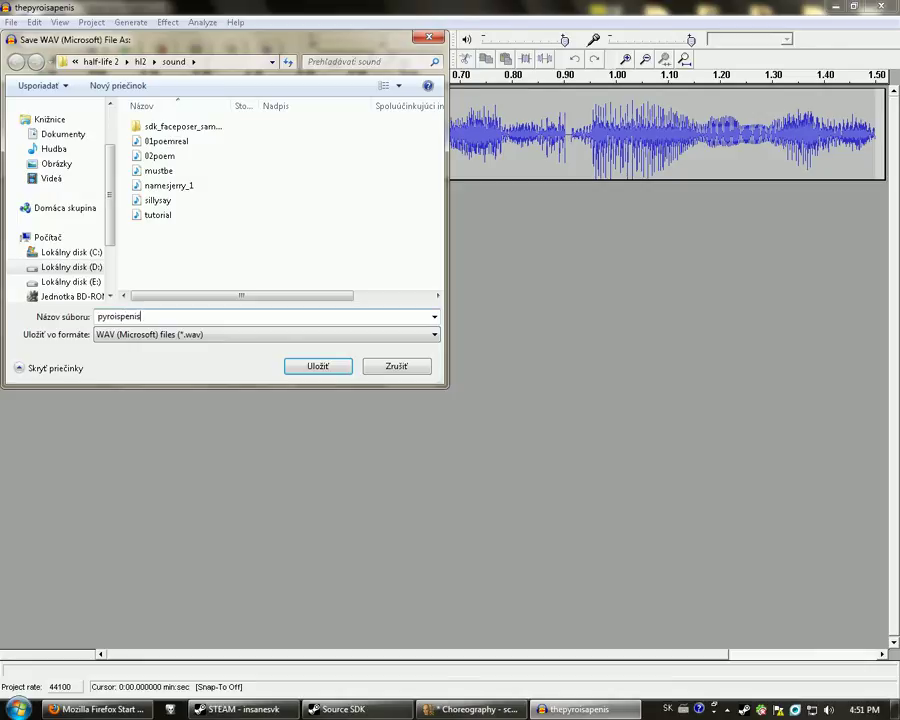
pyautogui.press('Return')
pyautogui.click(470, 709)
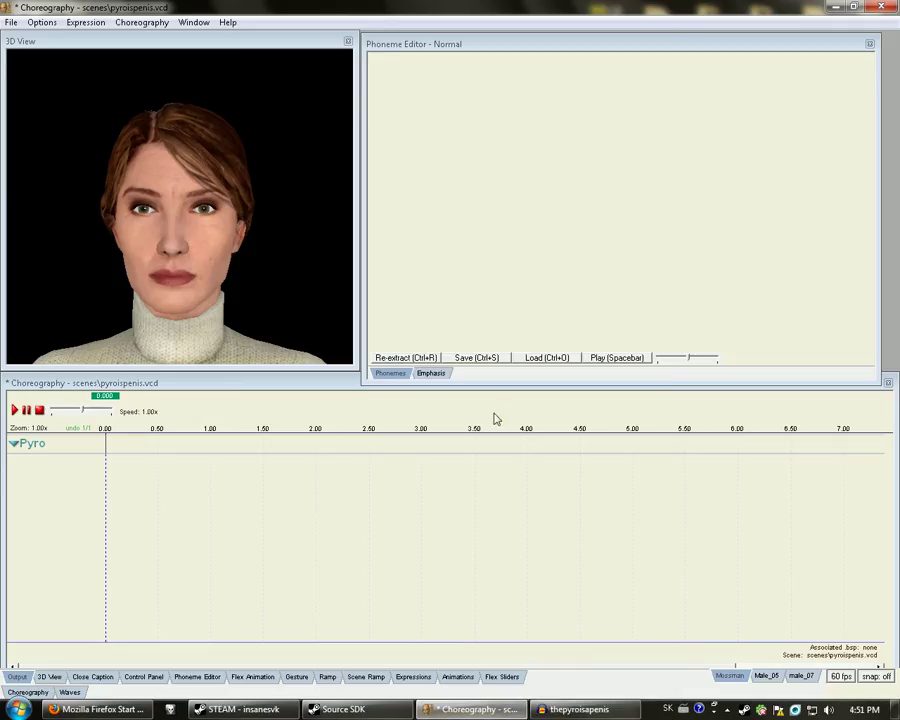
# - Load sound\pyroispenis.wav into the Phoneme Editor, play it, and open the Re-extract Word List
pyautogui.click(548, 358)
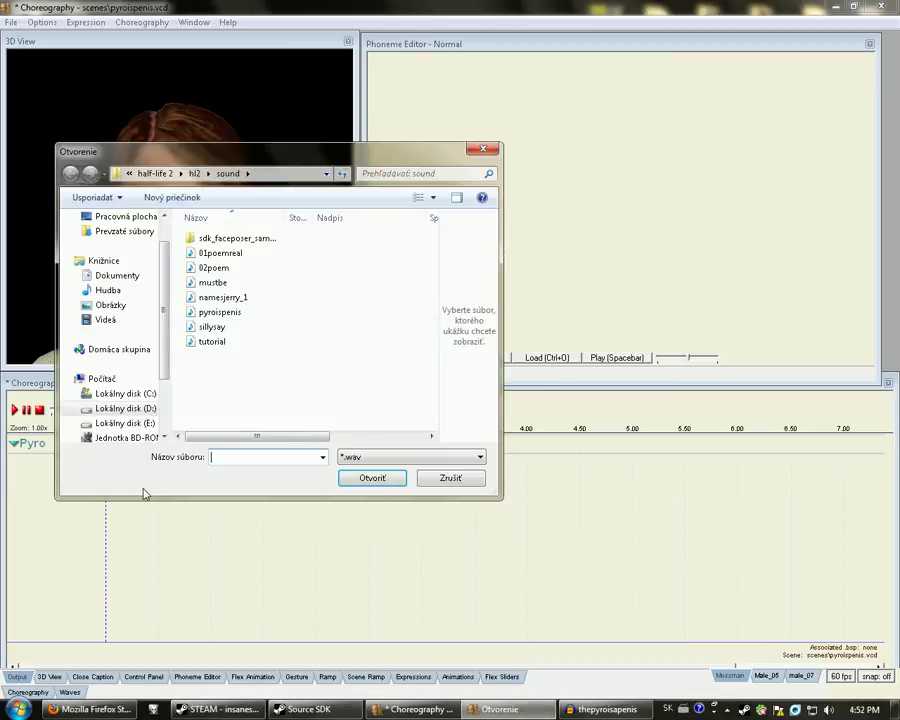
pyautogui.doubleClick(221, 313)
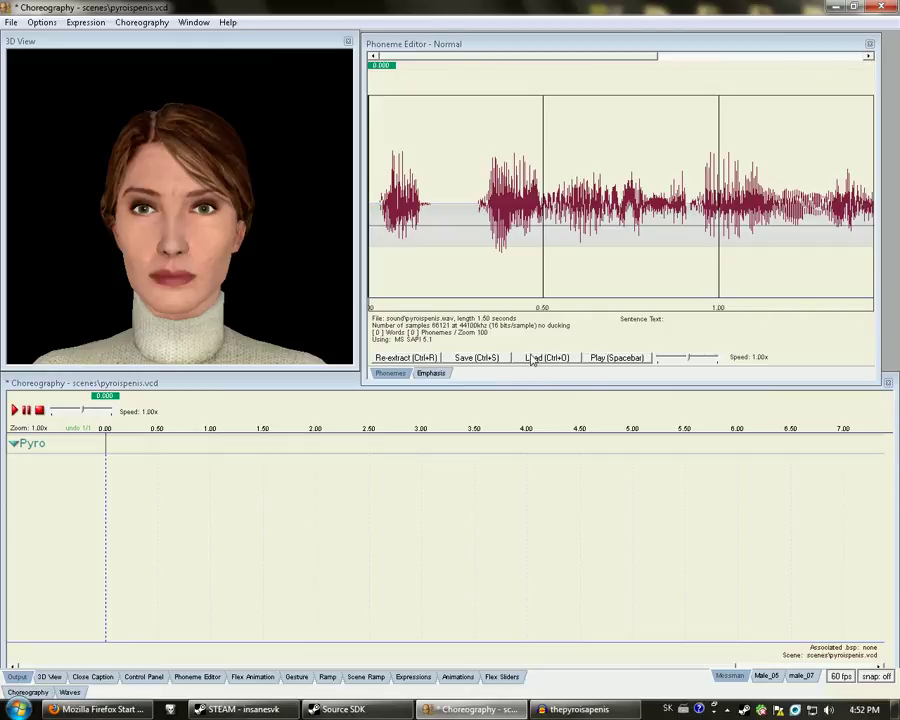
pyautogui.click(616, 359)
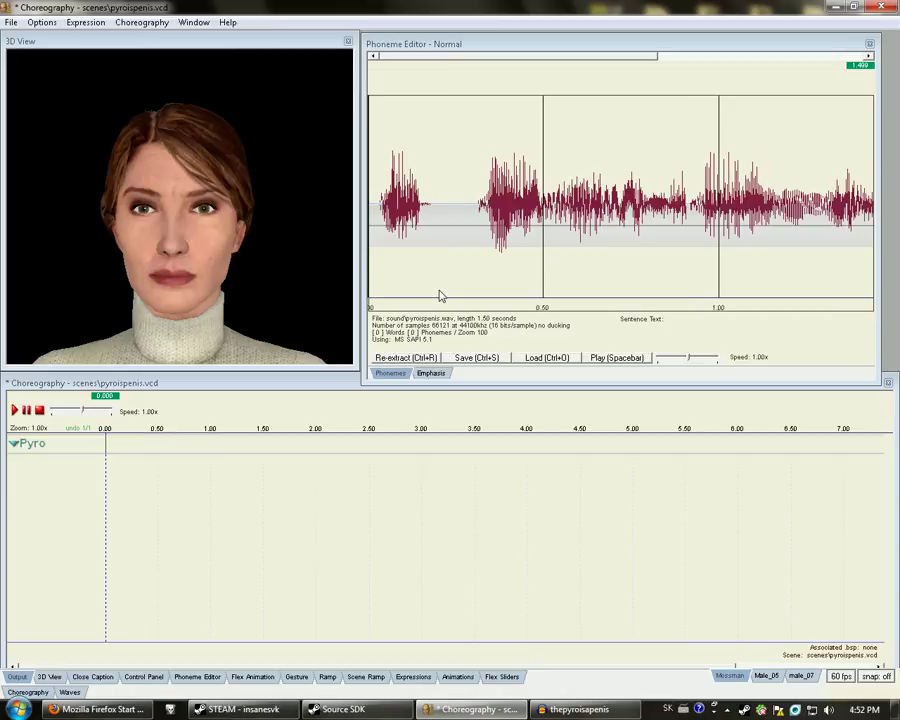
pyautogui.click(429, 358)
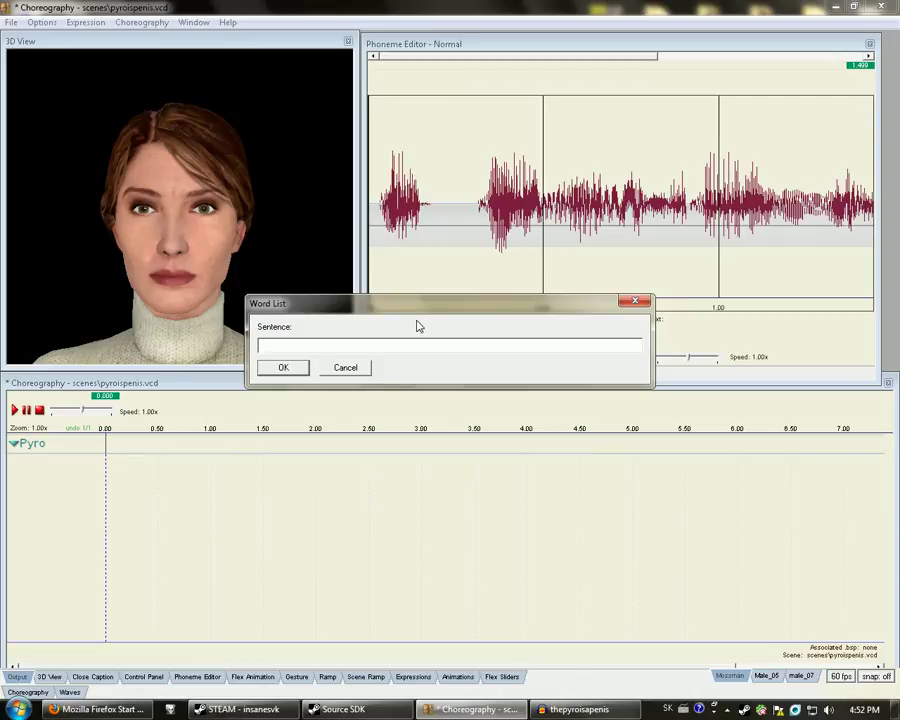
# - Re-extract using the sentence 'That pyro is a penis' to place five words on the waveform
pyautogui.click(346, 367)
pyautogui.click(604, 362)
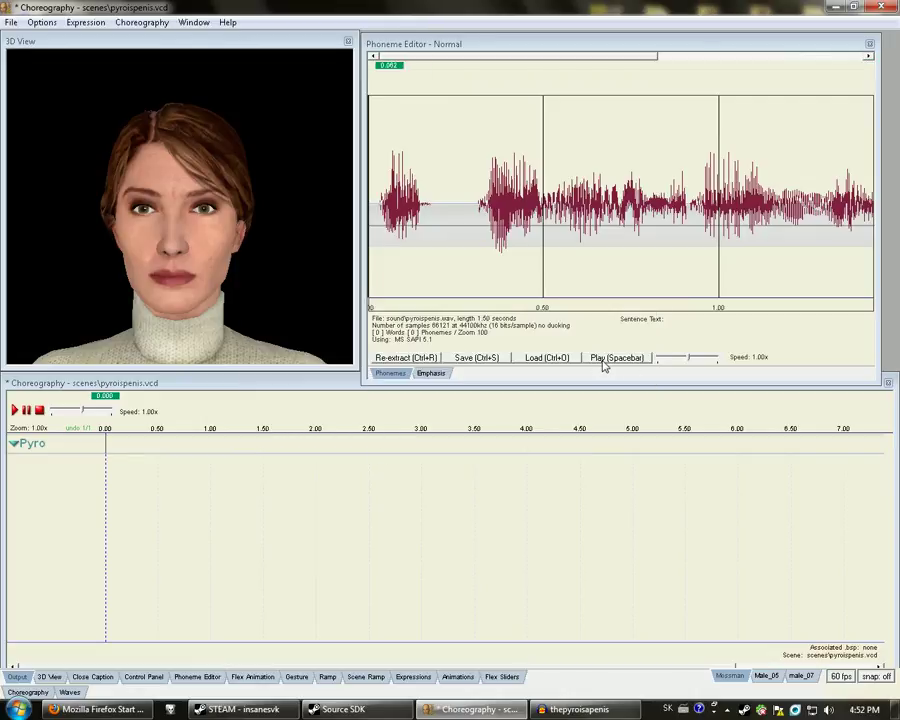
pyautogui.click(427, 358)
pyautogui.write('That pyro is a penis')
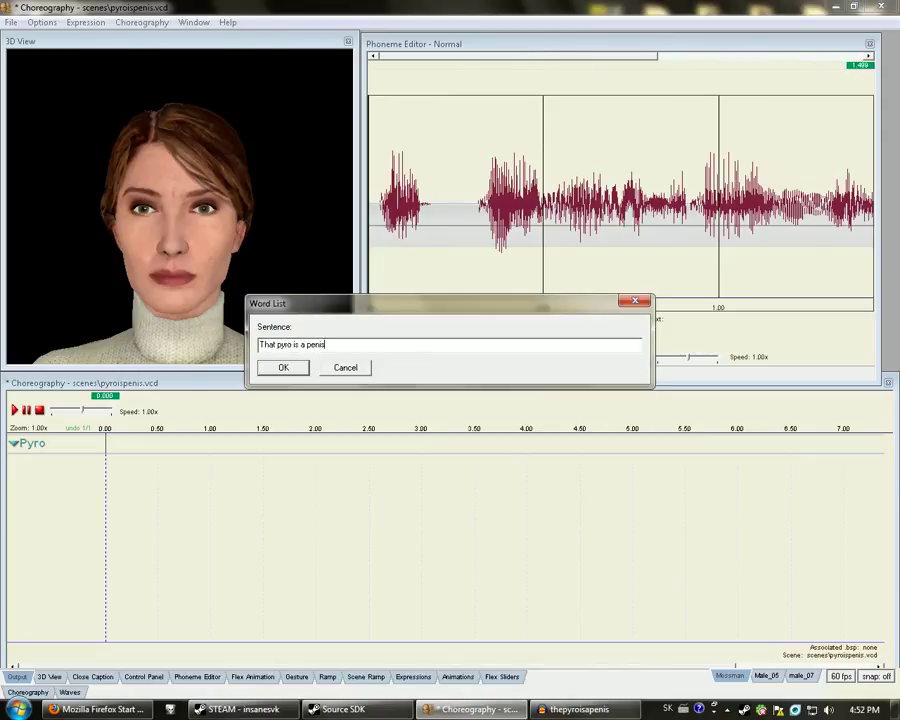
pyautogui.press('Return')
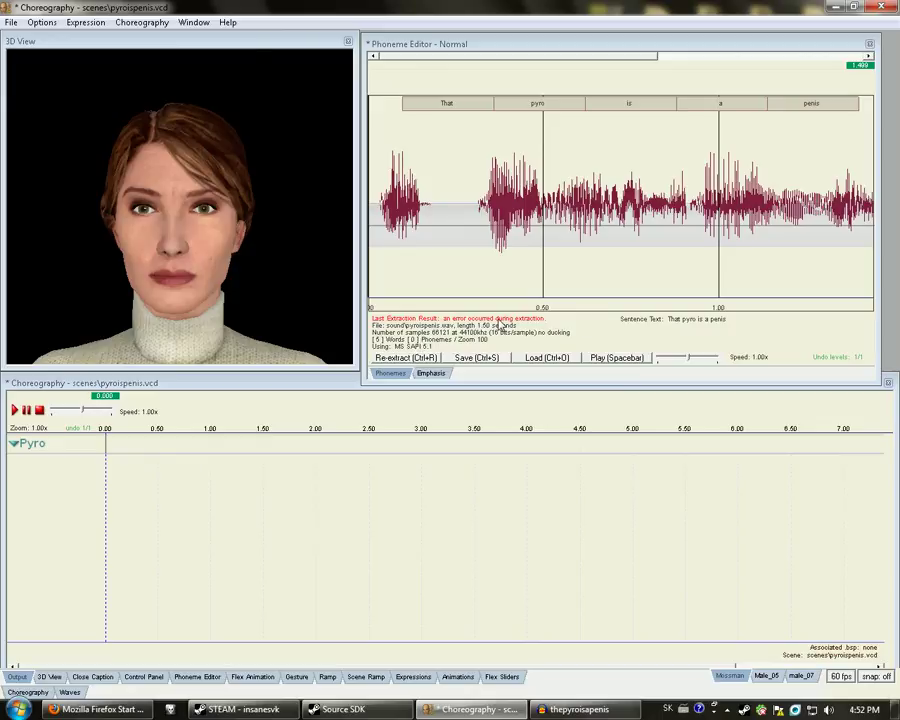
# - Play the clip with its words and select the word That to review its timing
pyautogui.click(595, 360)
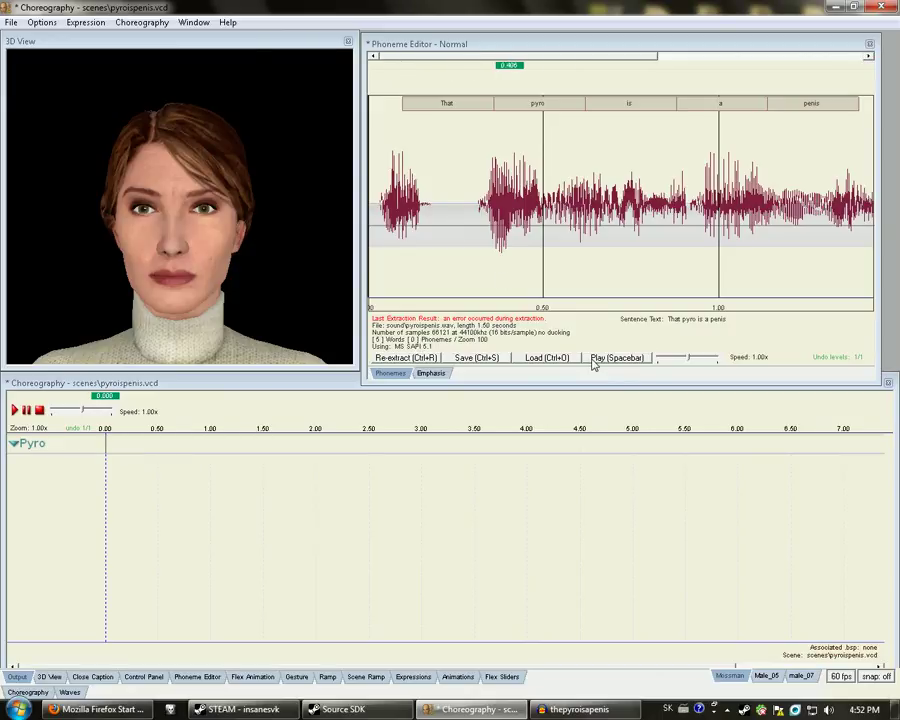
pyautogui.click(447, 104)
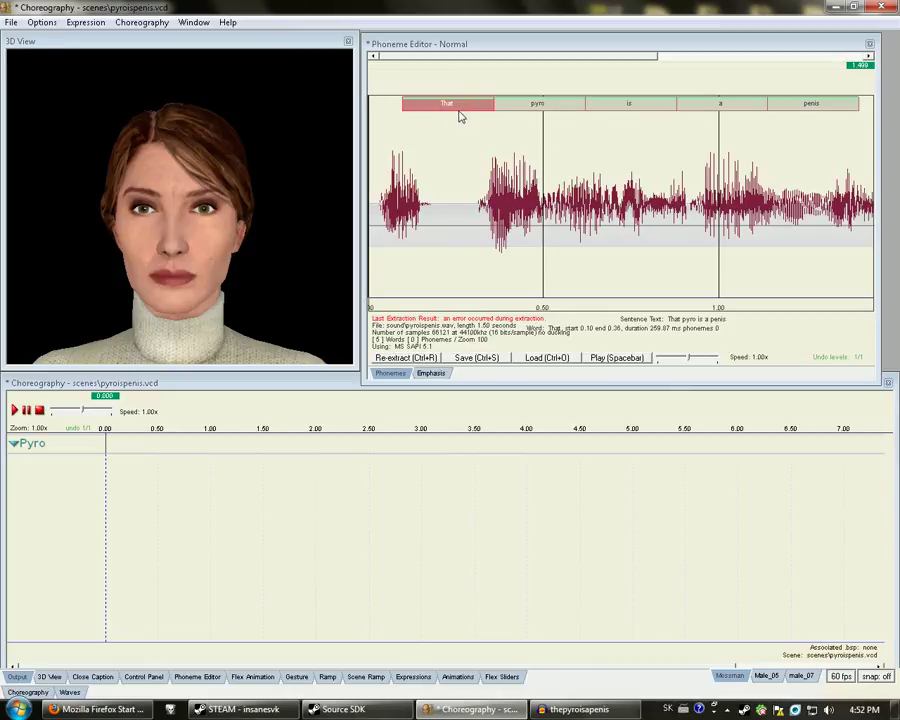
pyautogui.click(626, 361)
pyautogui.press('space')
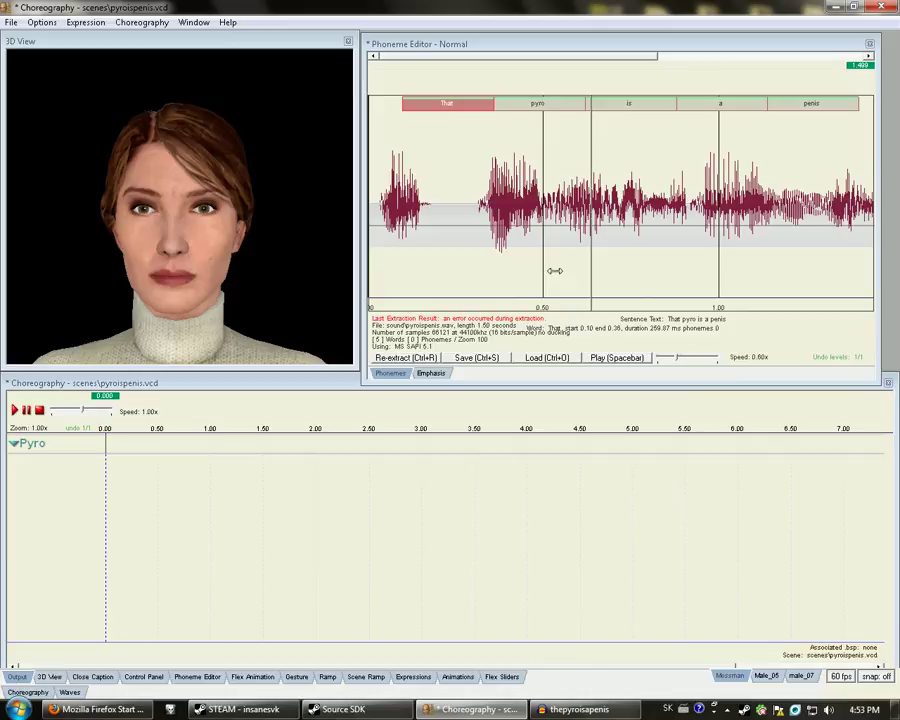
pyautogui.rightClick(474, 277)
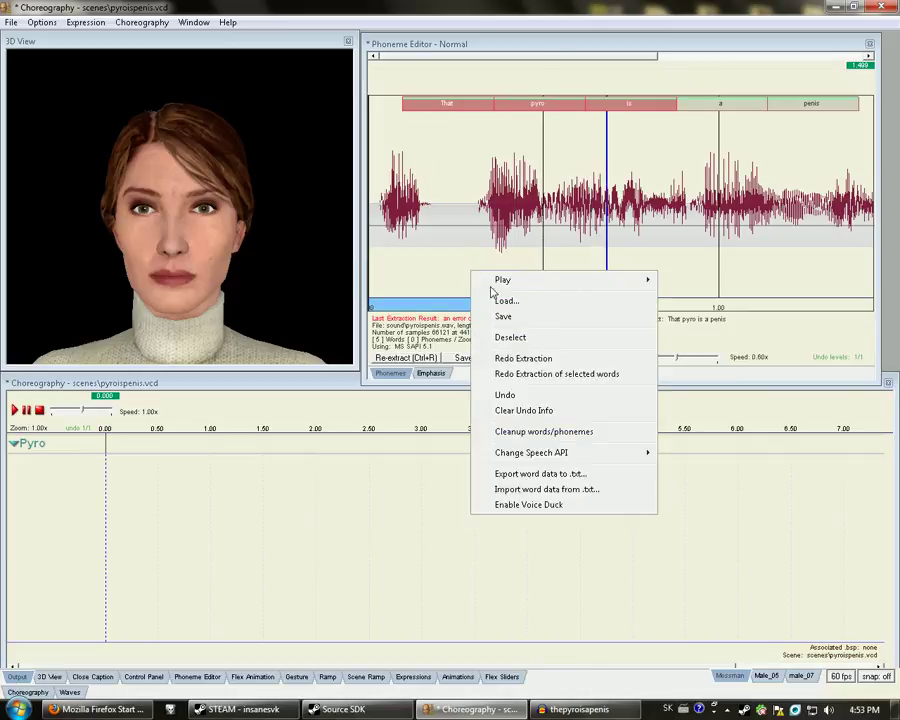
pyautogui.moveTo(490, 283)
pyautogui.click(530, 41)
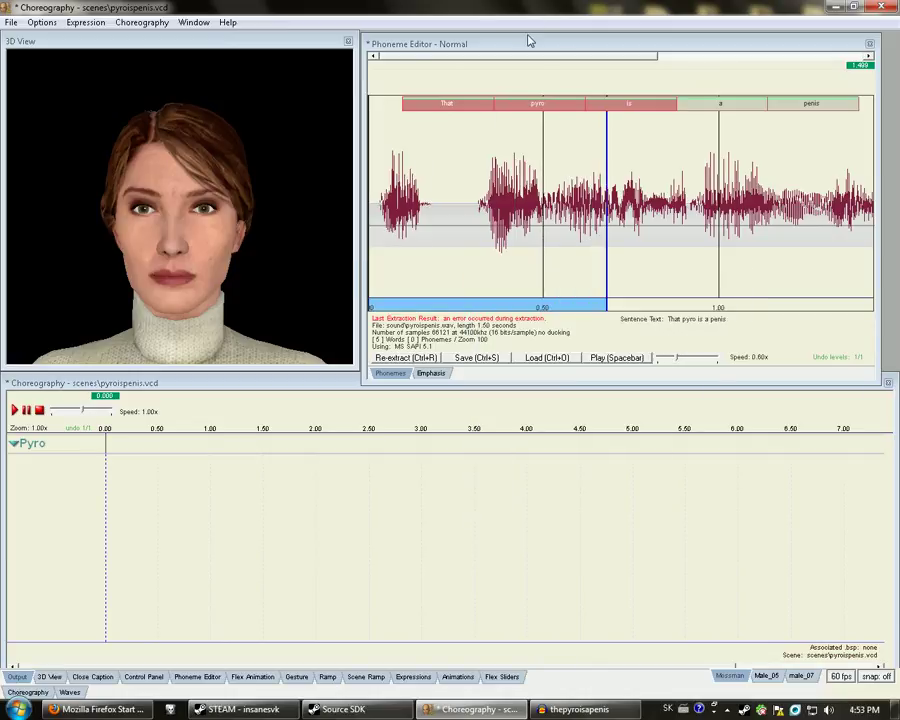
pyautogui.click(616, 358)
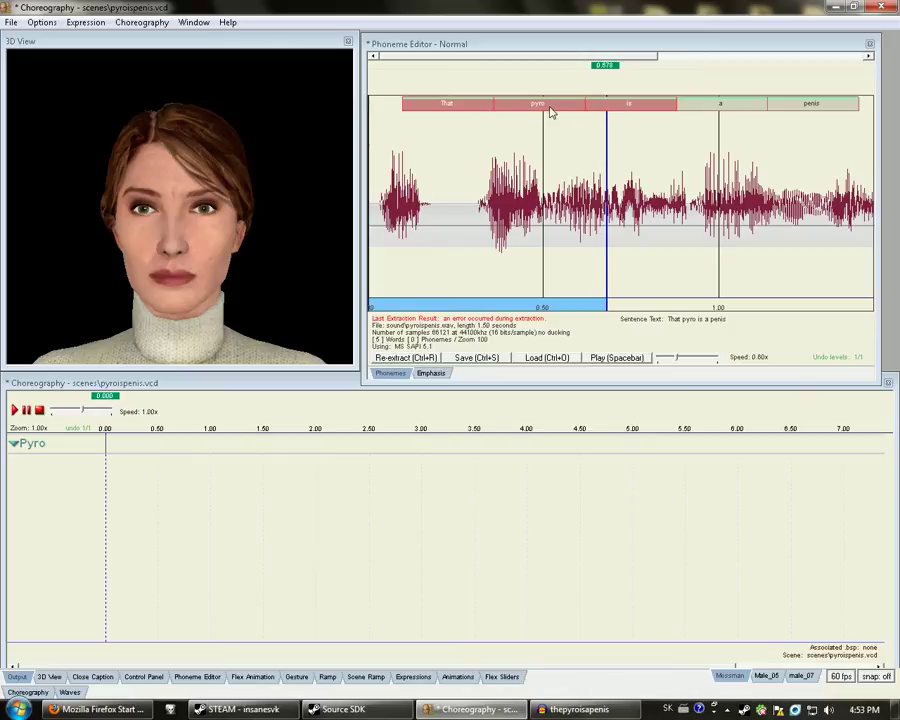
# - Deselect all words, drag the end of That to 0.31 s, and replay to check
pyautogui.rightClick(518, 105)
pyautogui.click(546, 177)
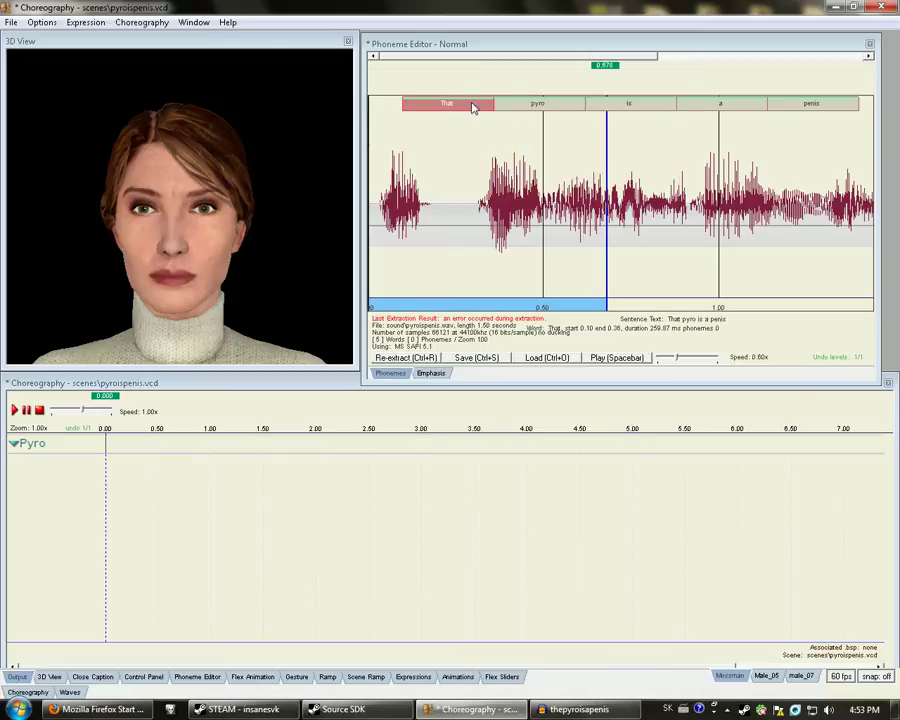
pyautogui.moveTo(488, 102); pyautogui.dragTo(478, 102)
pyautogui.moveTo(619, 65); pyautogui.dragTo(452, 66)
pyautogui.click(630, 357)
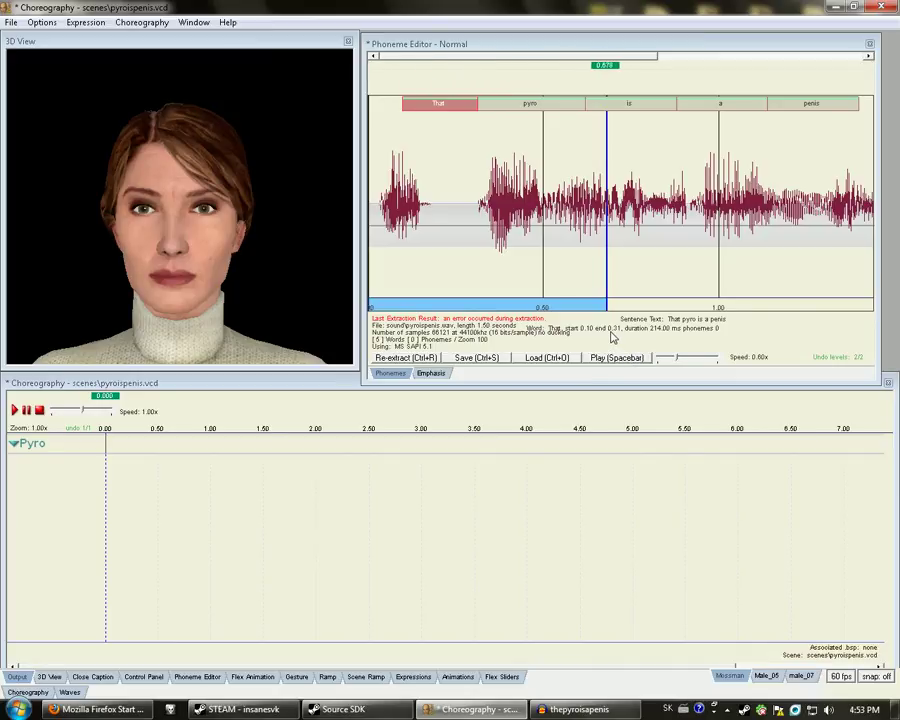
# - Cancel a first phoneme attempt on That and move the Phoneme Editor window lower
pyautogui.rightClick(435, 109)
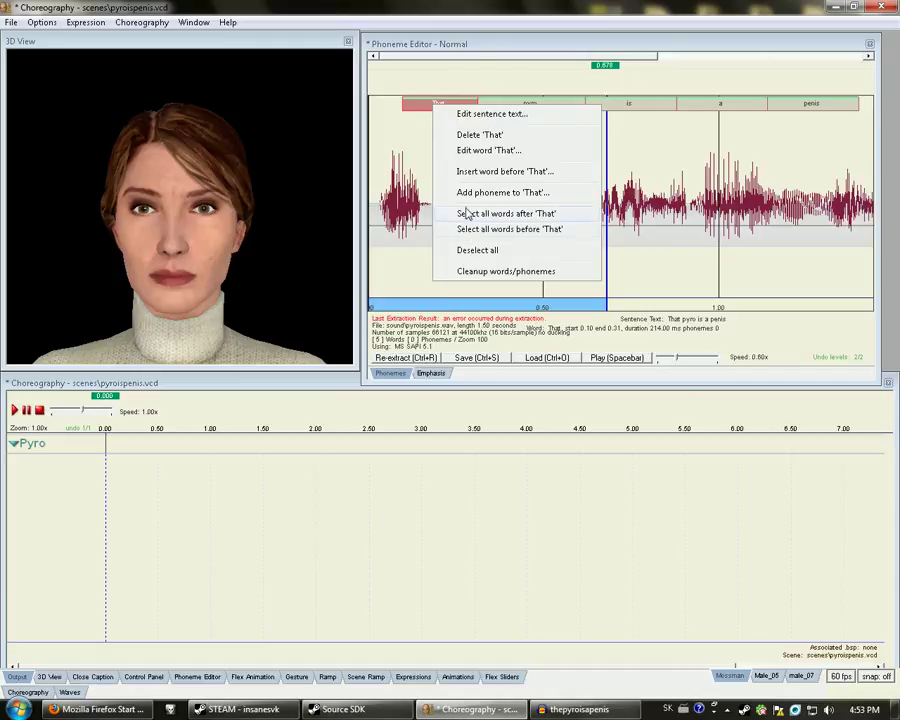
pyautogui.click(466, 197)
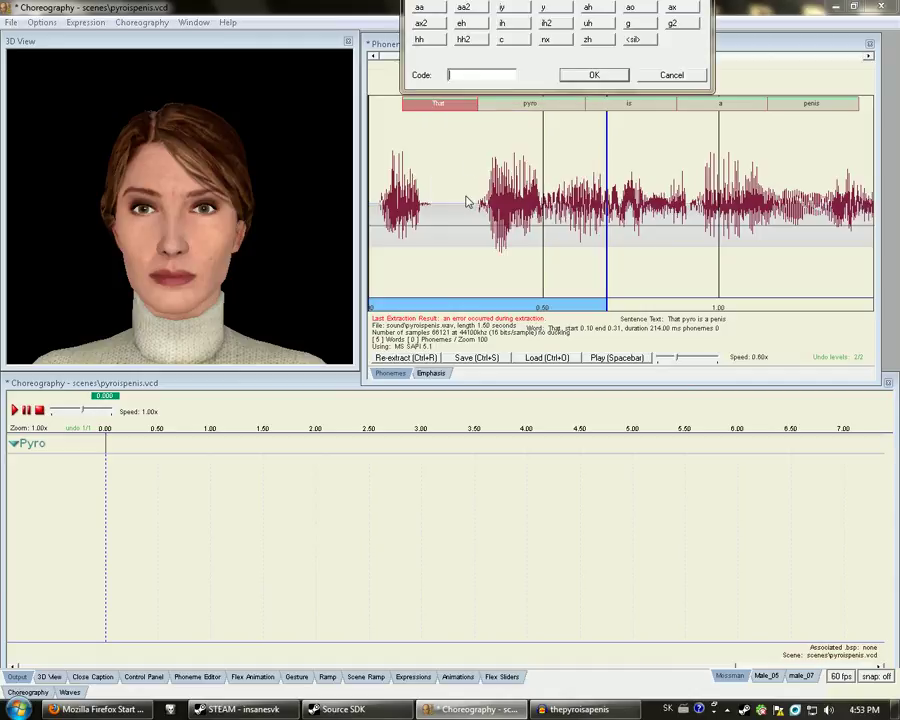
pyautogui.click(688, 77)
pyautogui.moveTo(644, 44); pyautogui.dragTo(644, 226)
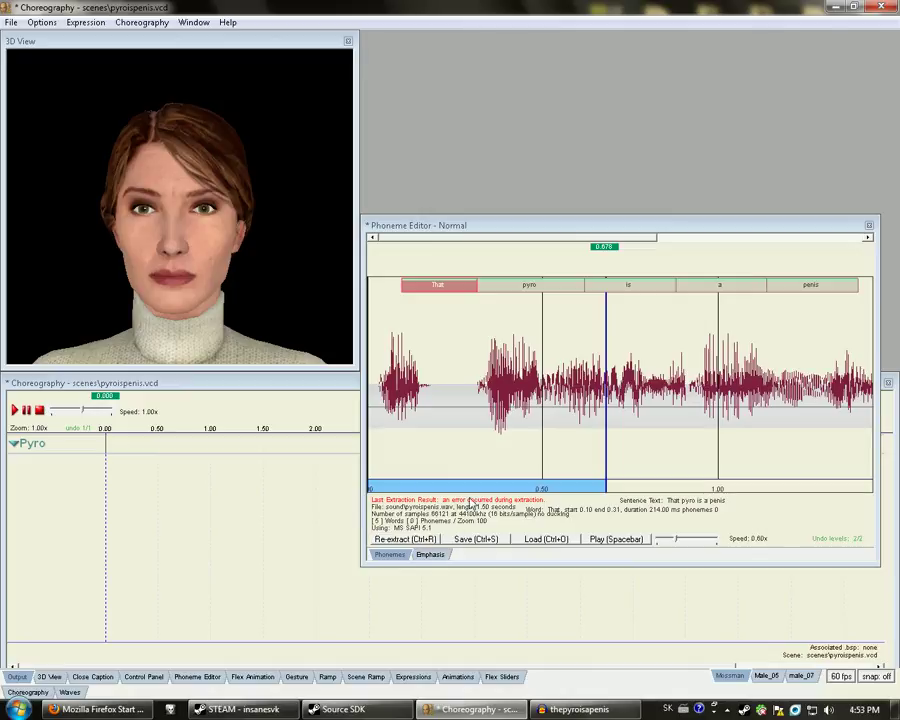
# - Add the phonemes dh, aa and t to the word That and confirm them
pyautogui.rightClick(447, 283)
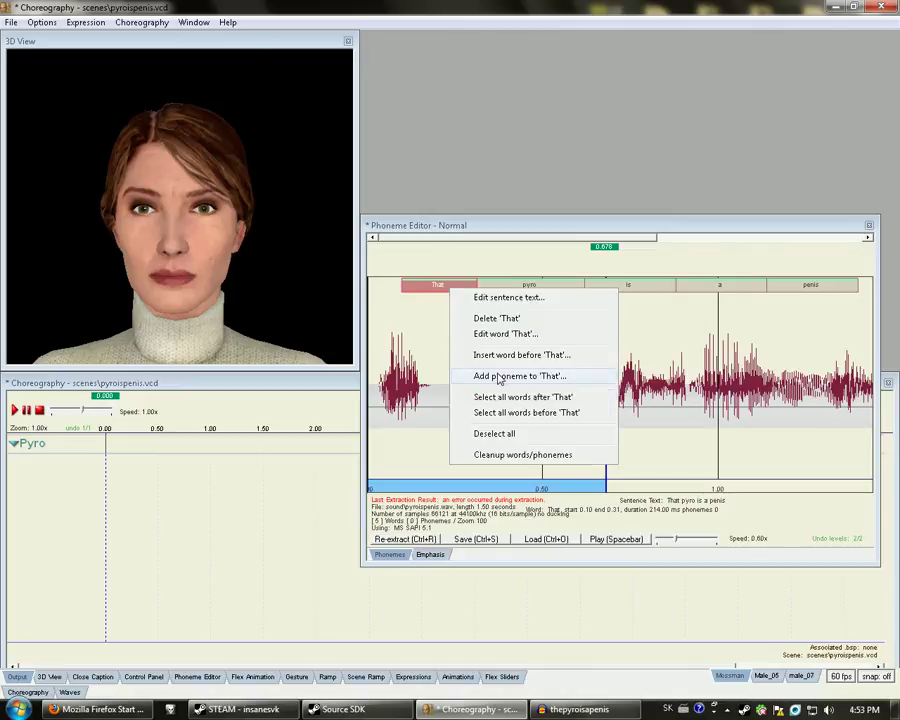
pyautogui.click(498, 375)
pyautogui.moveTo(478, 80); pyautogui.dragTo(256, 259)
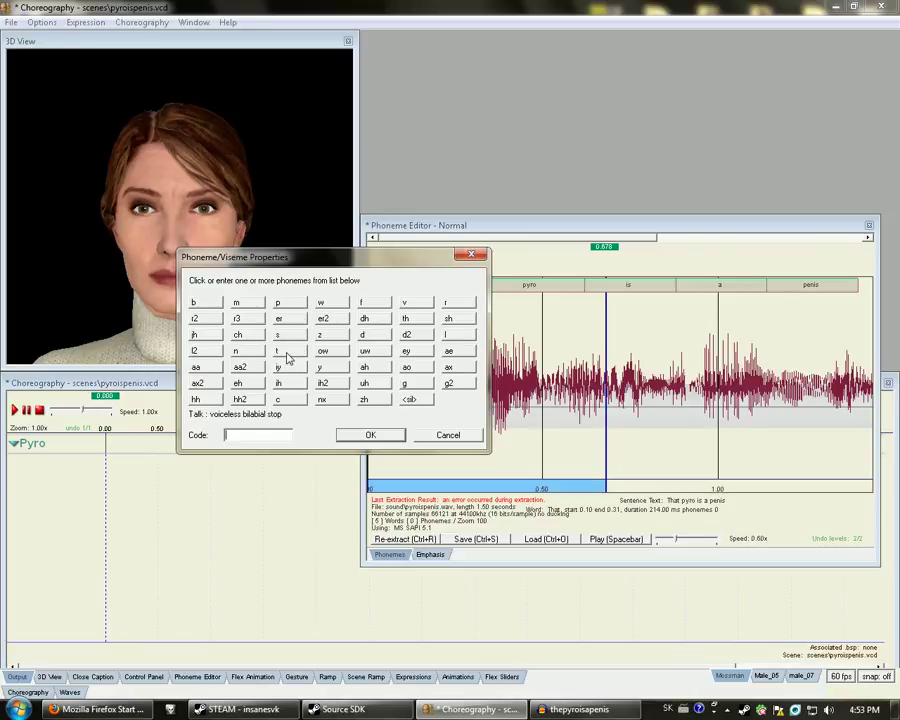
pyautogui.click(364, 318)
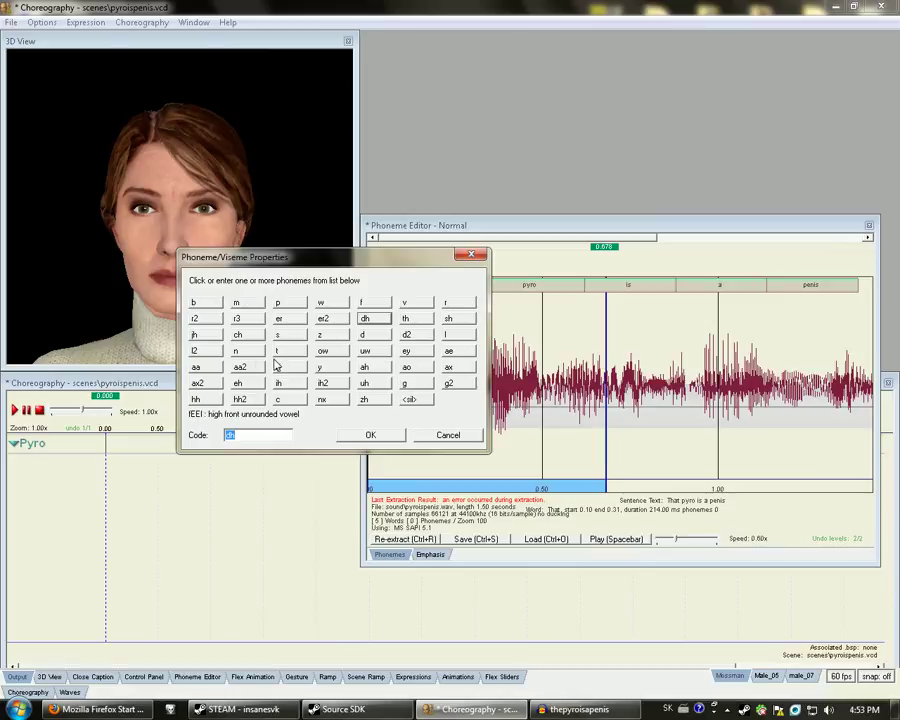
pyautogui.click(196, 366)
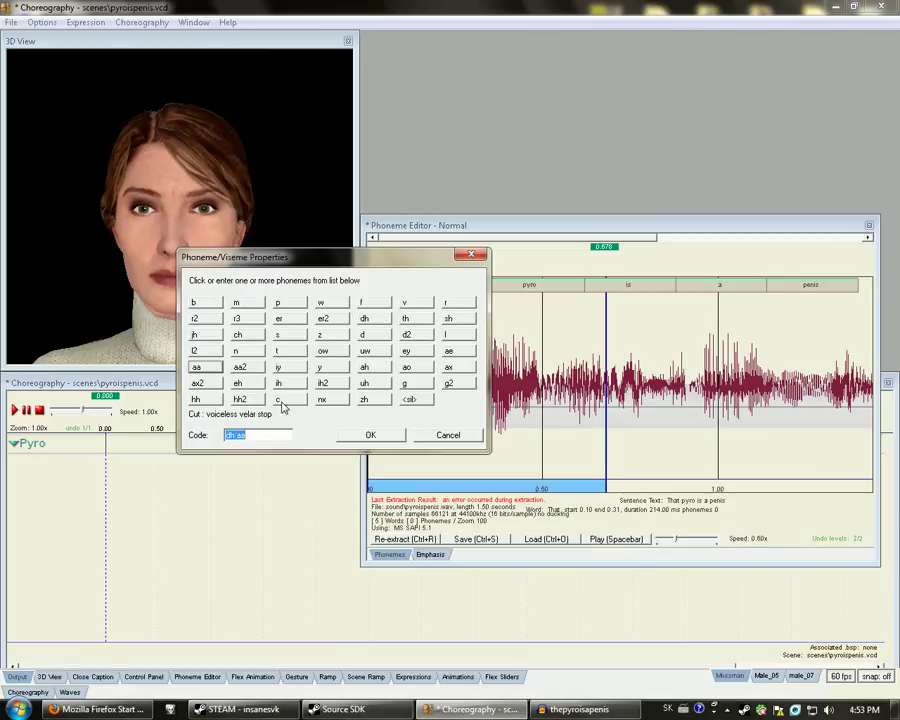
pyautogui.click(281, 352)
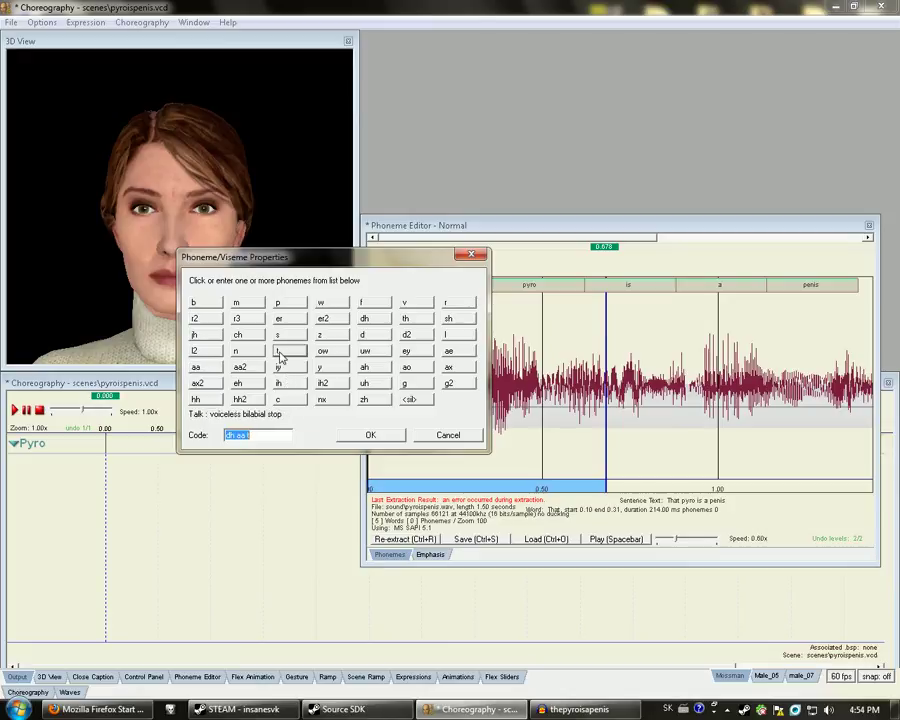
pyautogui.click(370, 436)
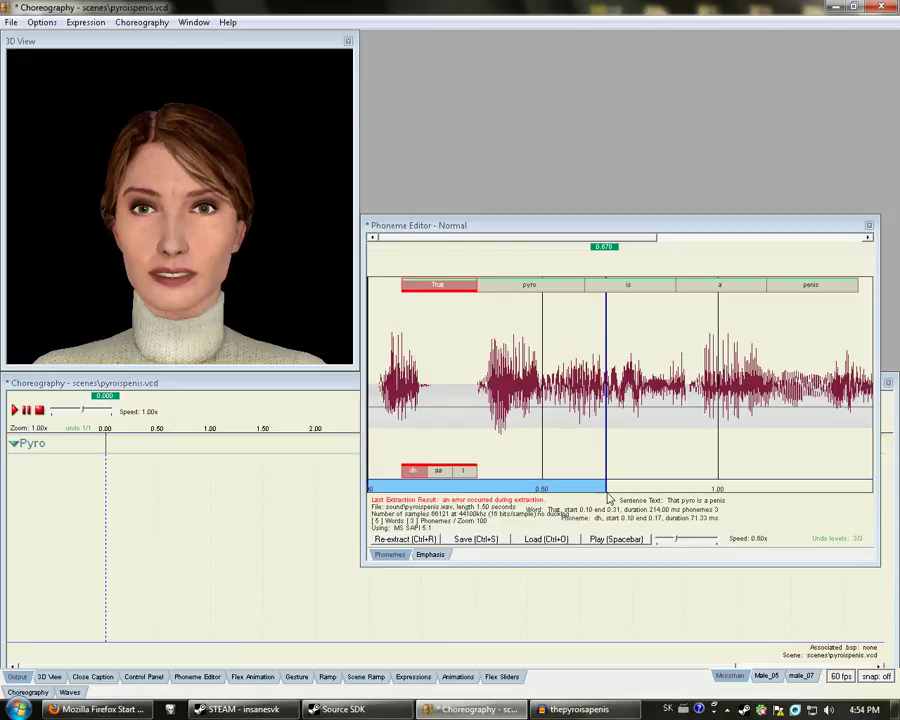
pyautogui.click(632, 538)
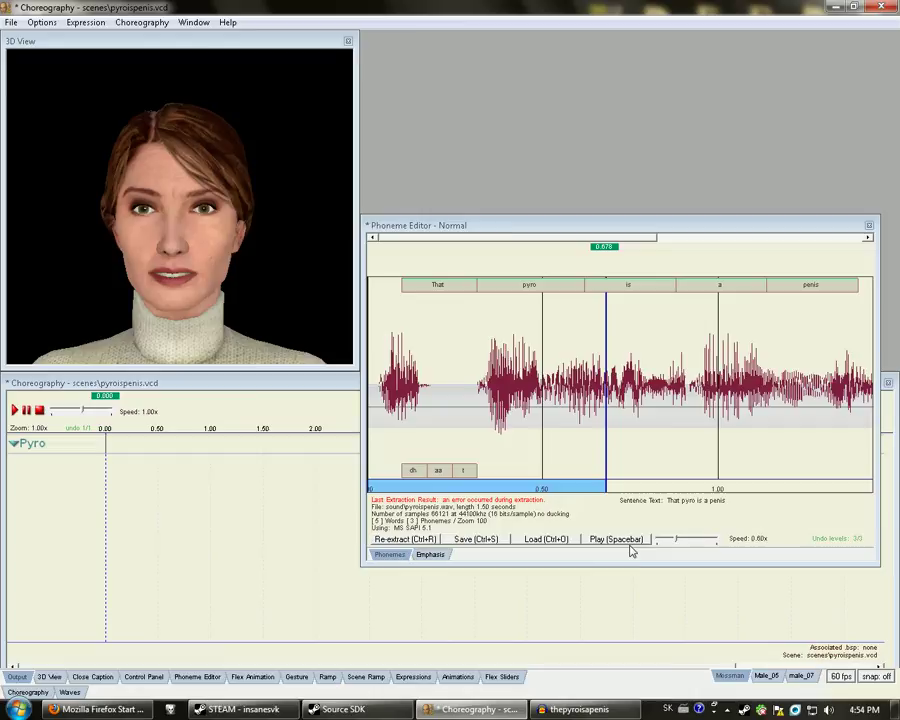
# - Play back the line to hear That's new phonemes
pyautogui.click(628, 542)
pyautogui.click(628, 542)
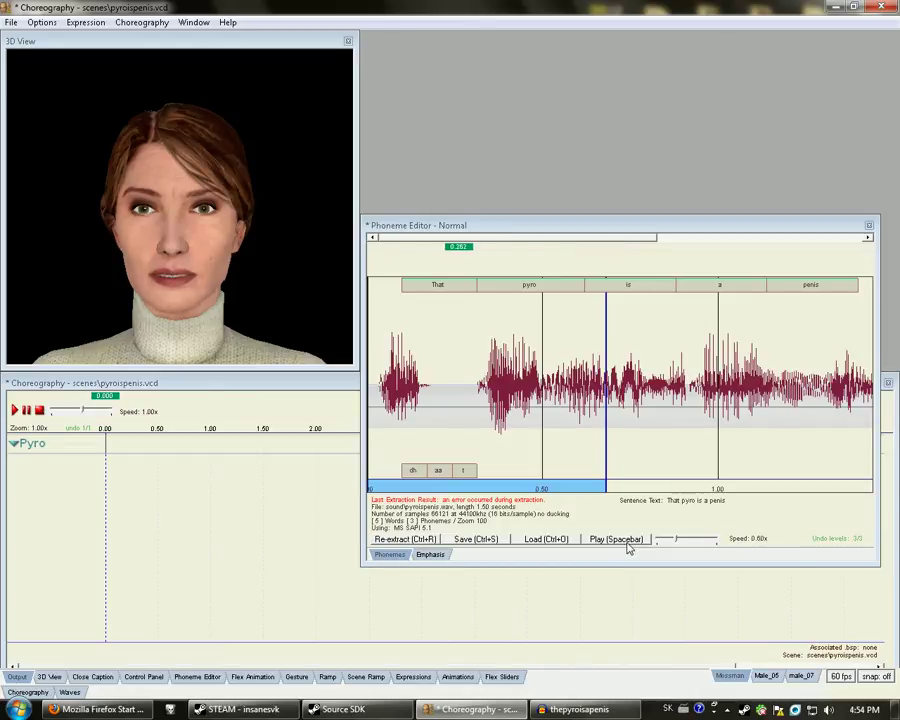
pyautogui.click(628, 542)
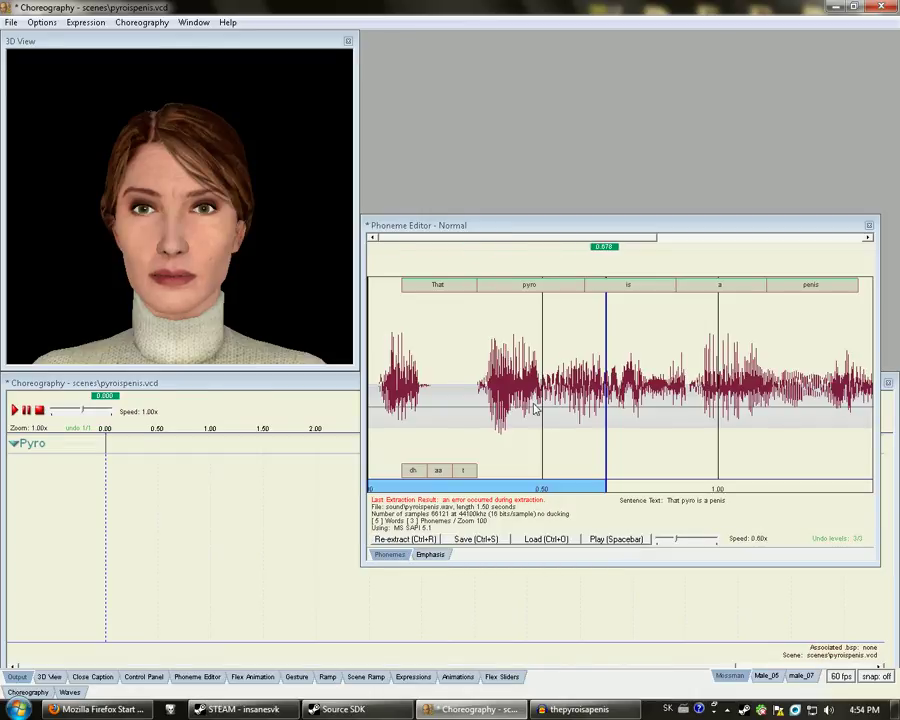
# - Give pyro the phonemes p aa y r ow, removing a stray iy, and replay the line
pyautogui.rightClick(498, 288)
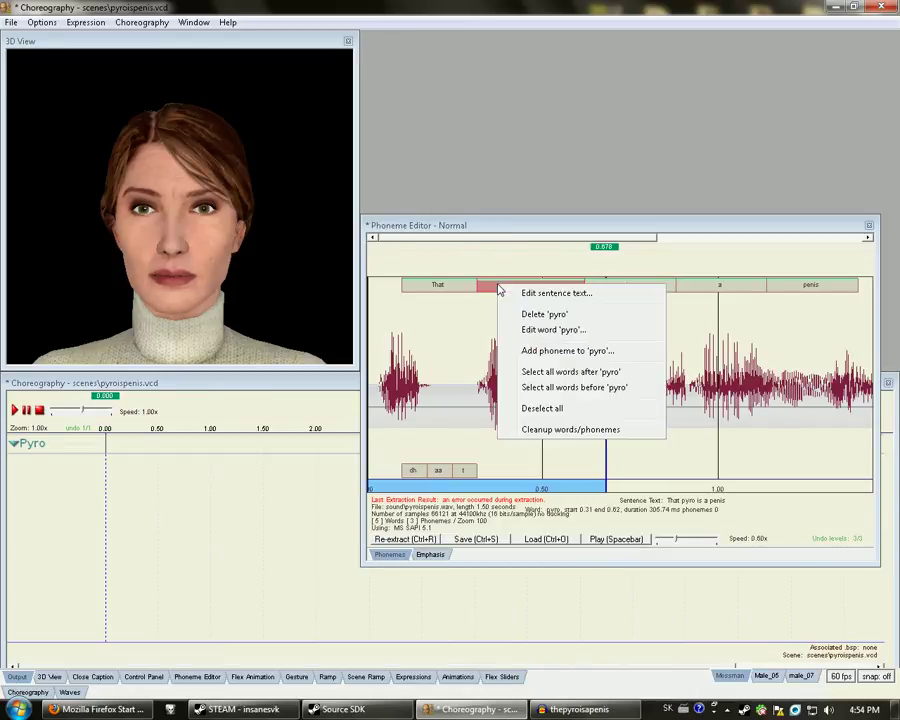
pyautogui.click(542, 352)
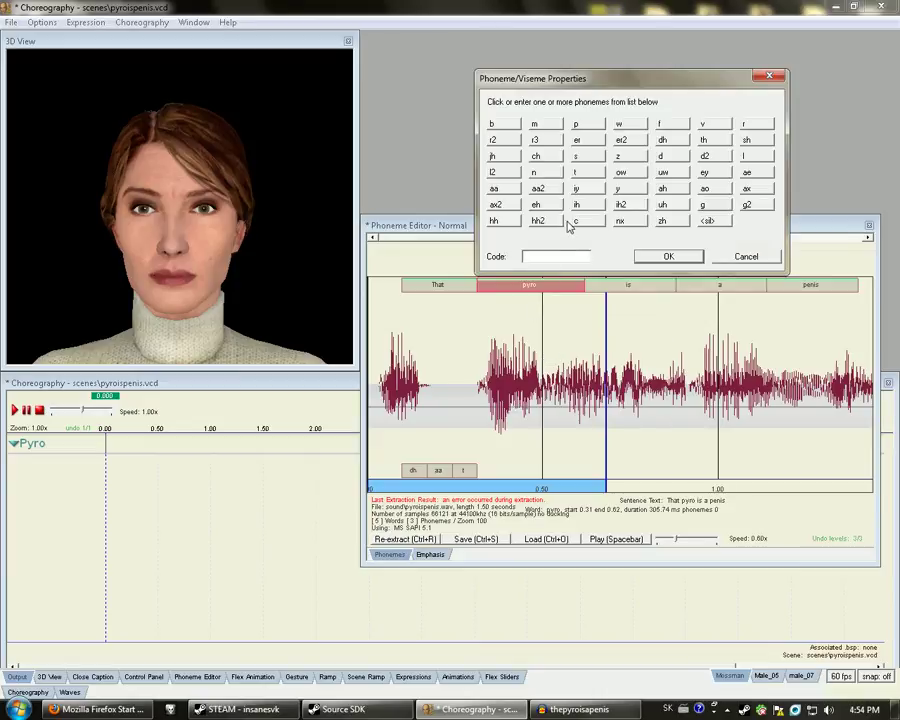
pyautogui.click(576, 124)
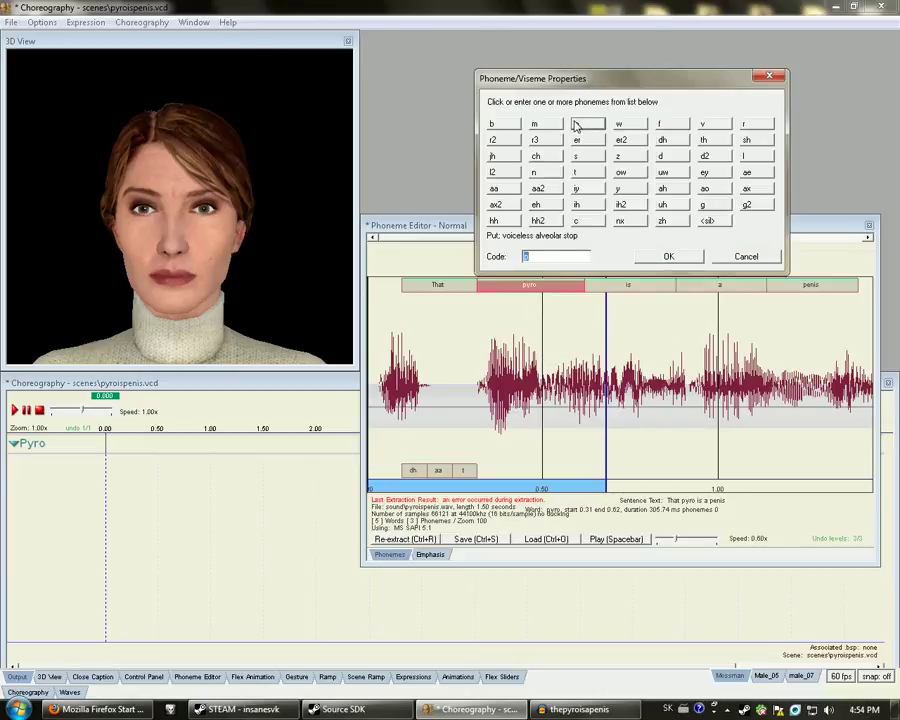
pyautogui.click(538, 188)
pyautogui.click(578, 190)
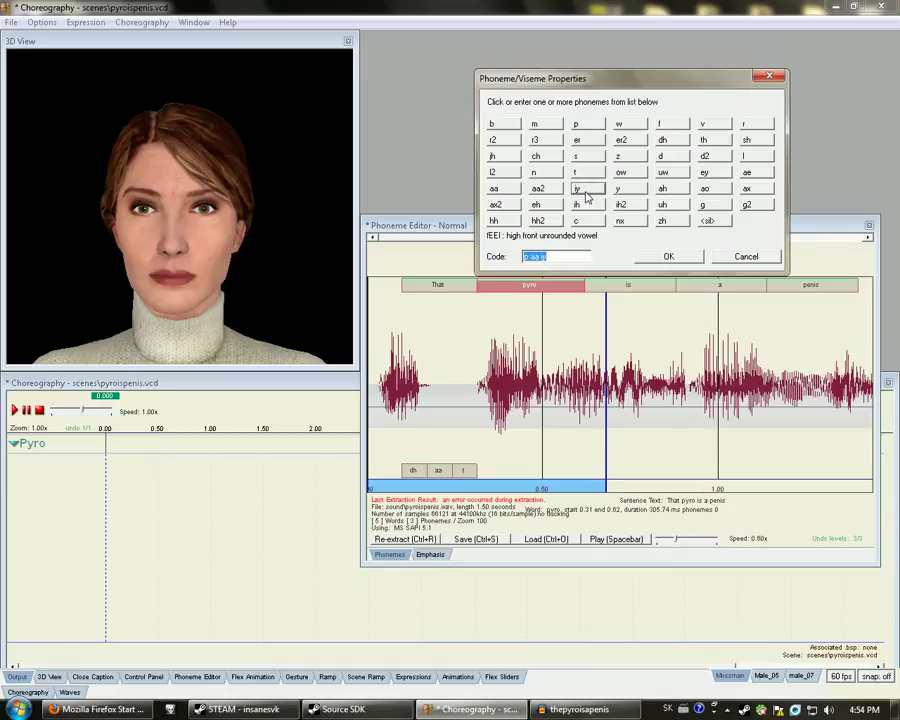
pyautogui.click(564, 256)
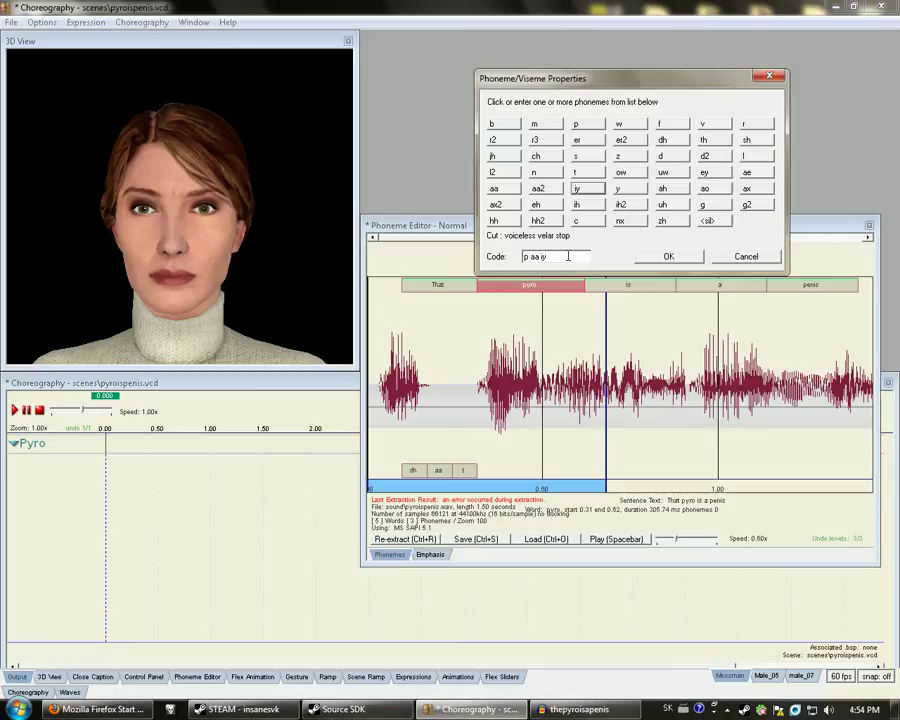
pyautogui.press('BackSpace')
pyautogui.press('BackSpace')
pyautogui.press('BackSpace')
pyautogui.click(618, 190)
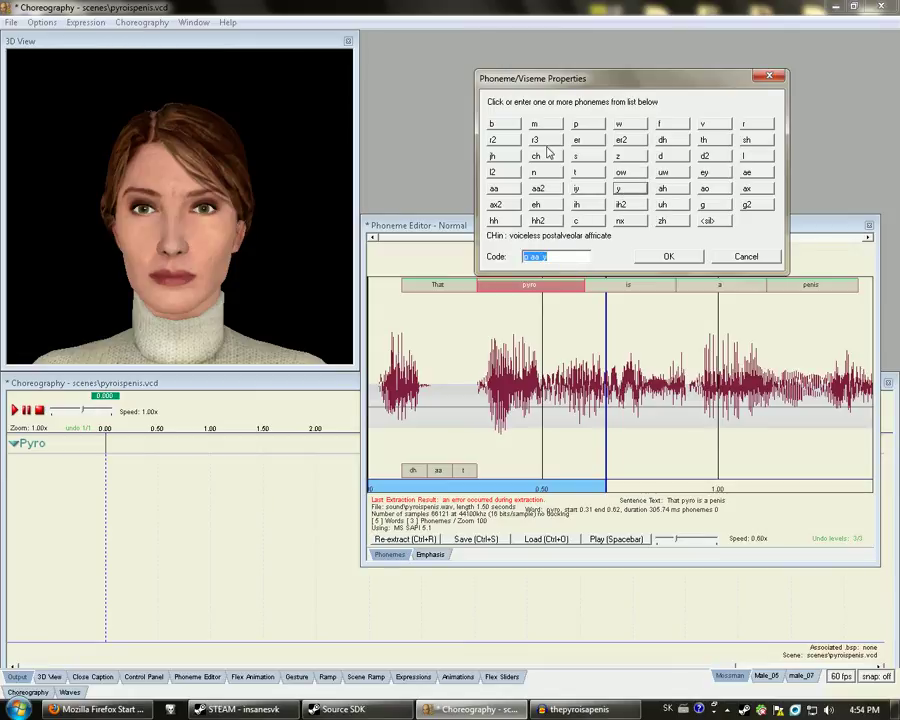
pyautogui.click(746, 126)
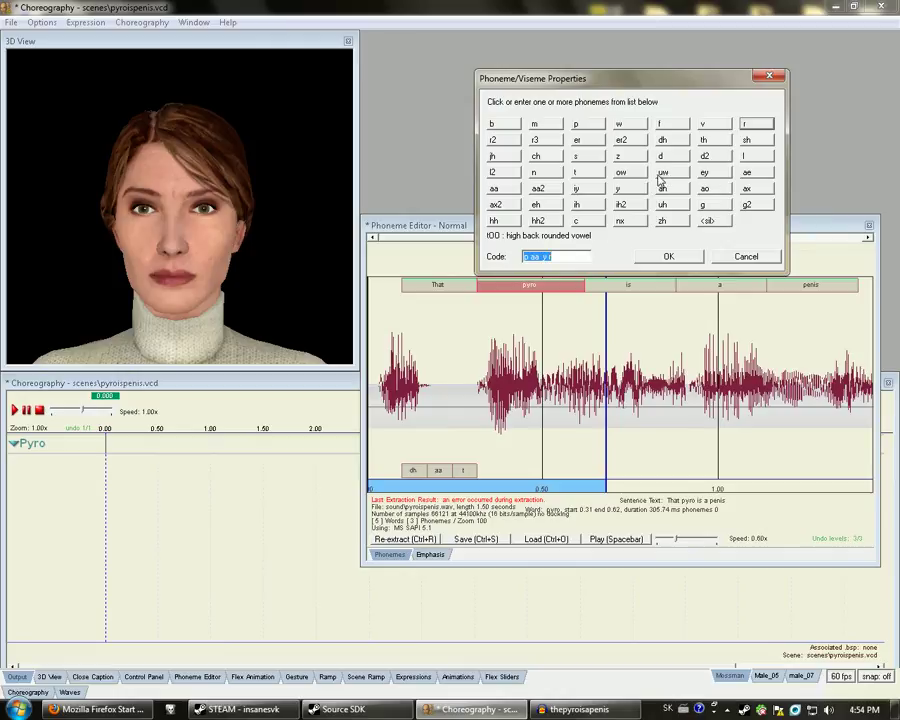
pyautogui.click(679, 256)
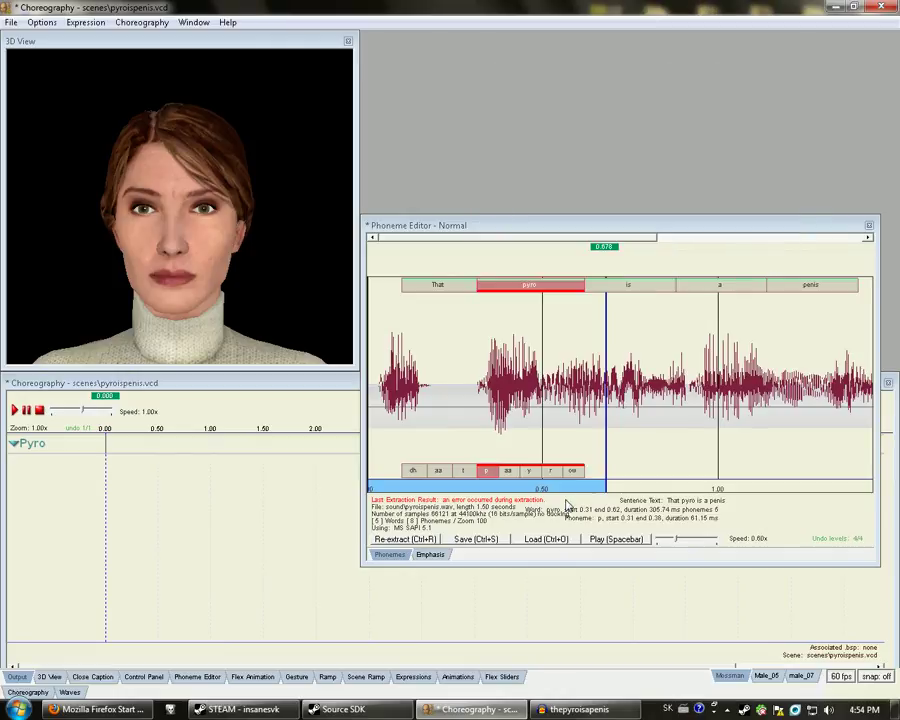
pyautogui.click(607, 541)
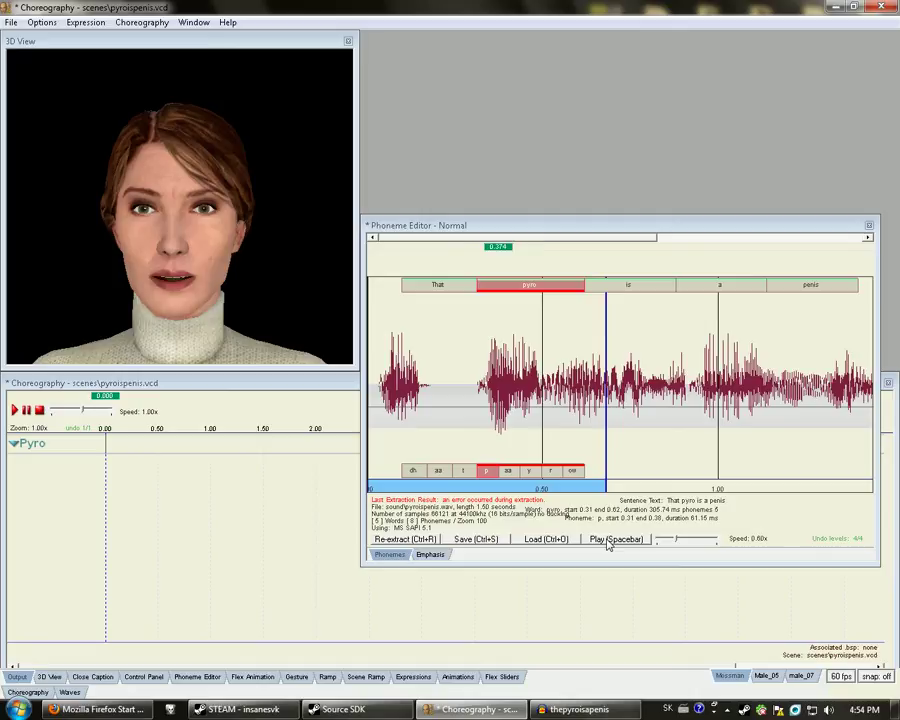
pyautogui.click(607, 541)
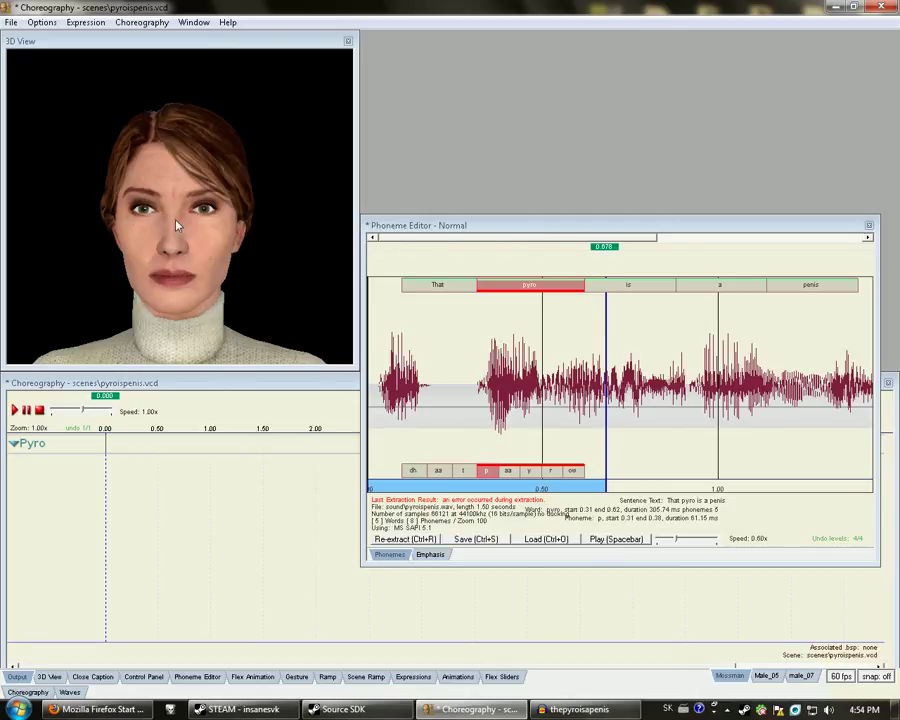
# - Inspect the aa phoneme's properties under That without changing them
pyautogui.click(490, 256)
pyautogui.click(436, 477)
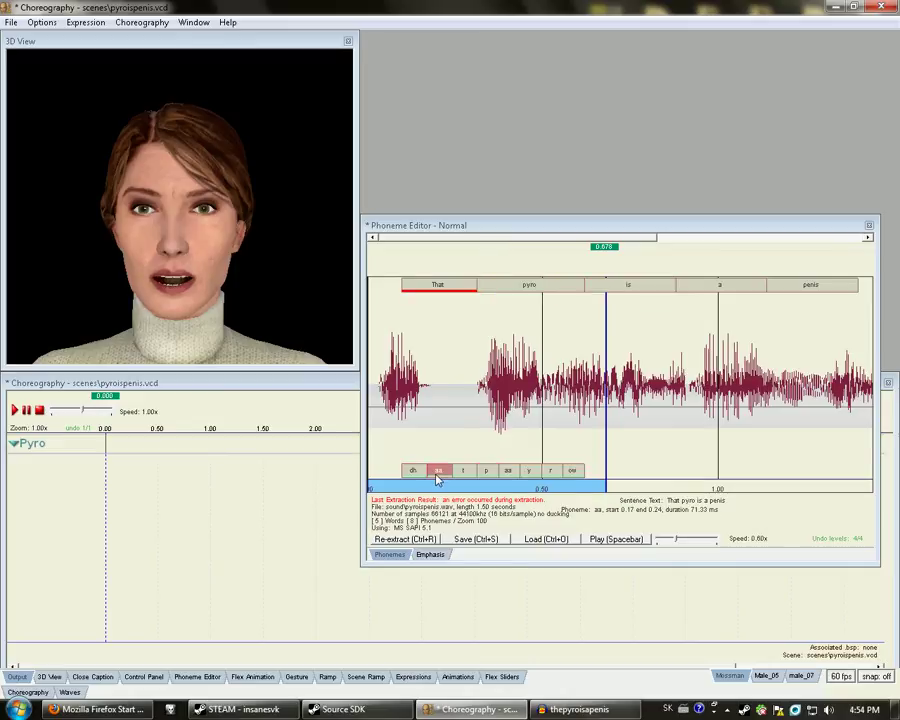
pyautogui.rightClick(438, 471)
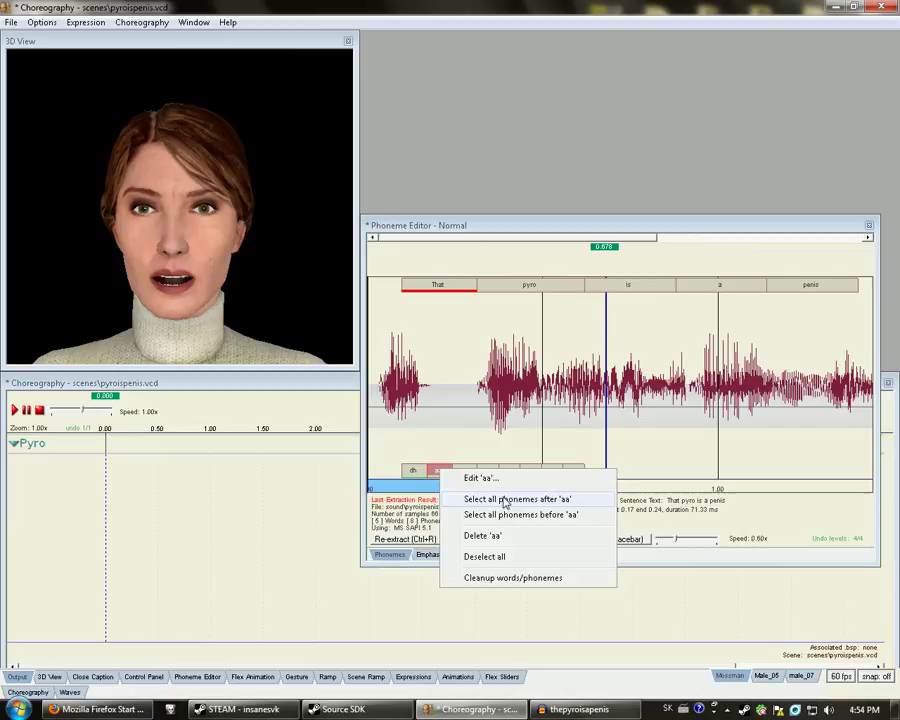
pyautogui.click(478, 480)
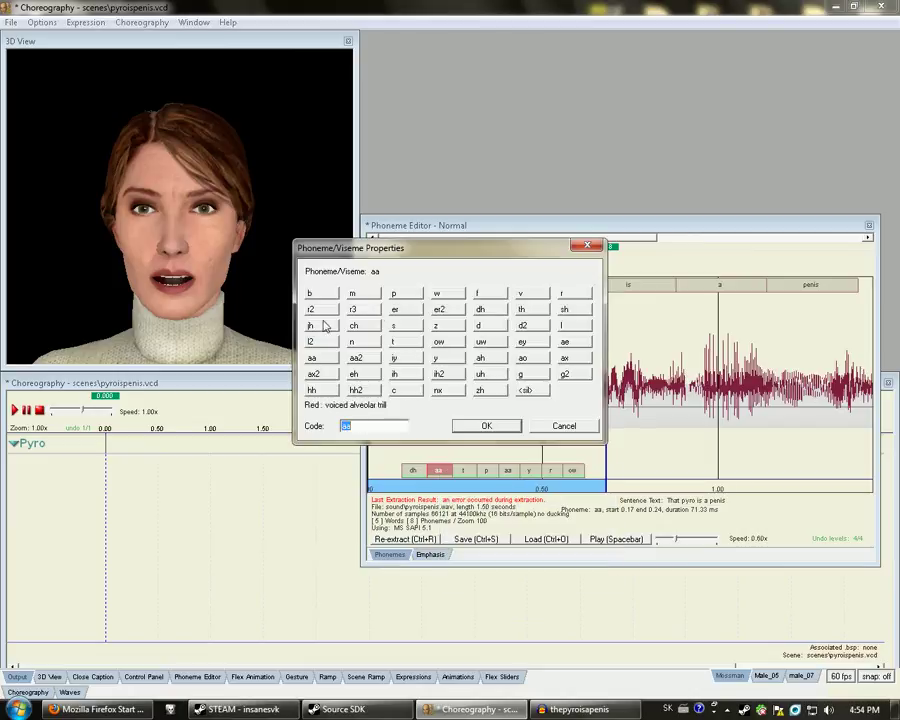
pyautogui.click(578, 428)
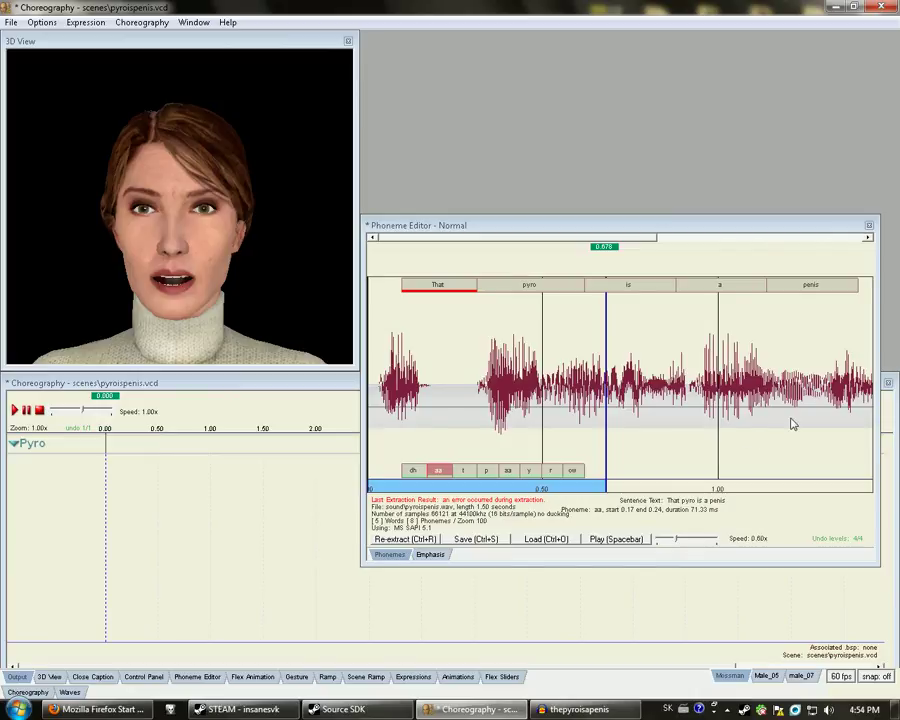
# - Mark the audio range from pyro through penis, checking the browser and Audacity windows
pyautogui.moveTo(784, 430); pyautogui.dragTo(503, 383)
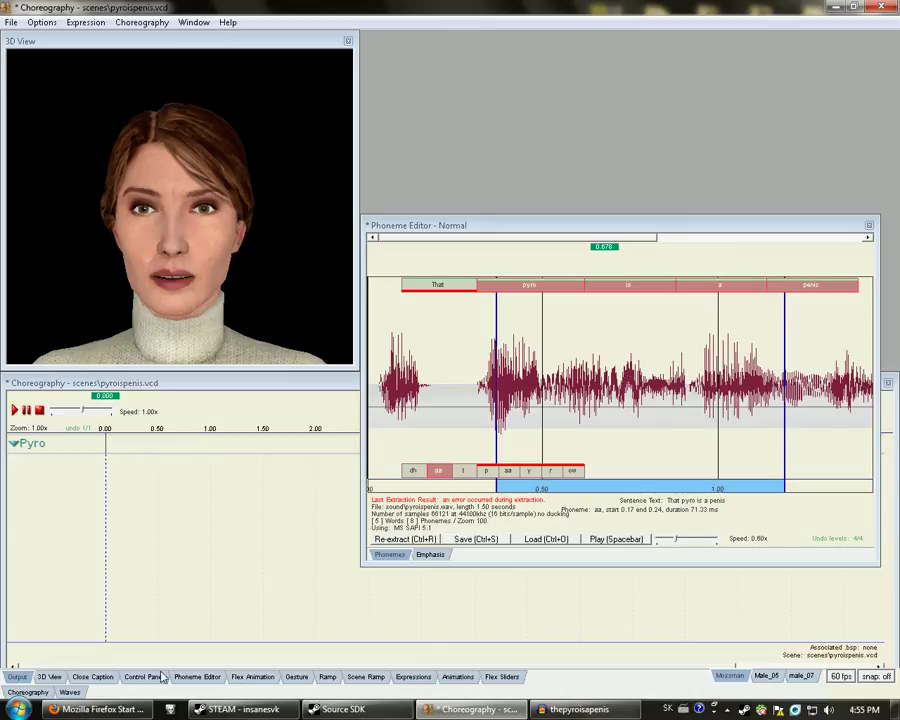
pyautogui.click(100, 709)
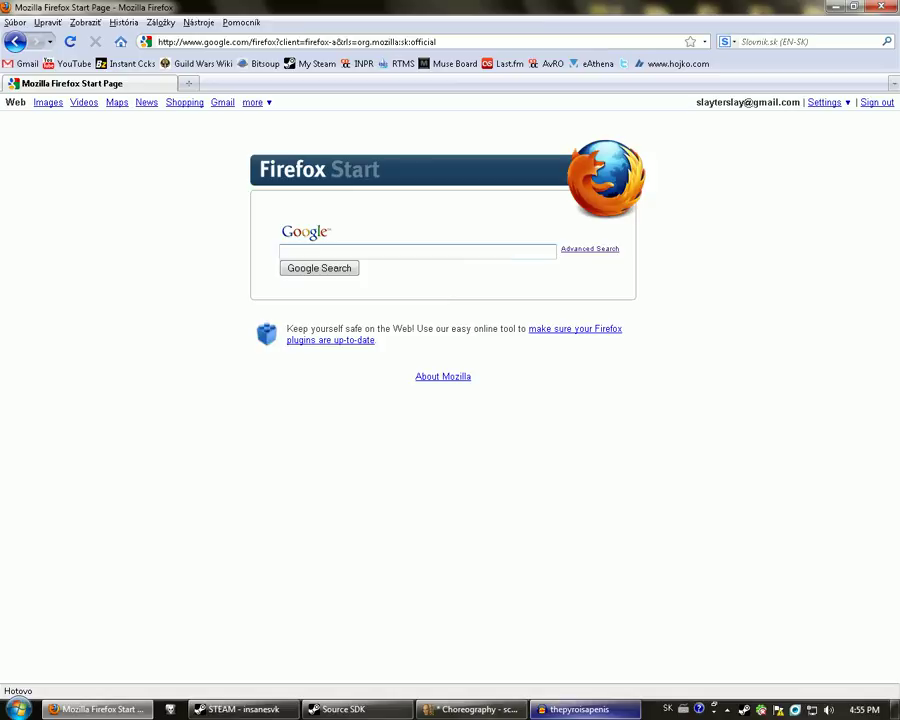
pyautogui.click(579, 709)
pyautogui.click(470, 709)
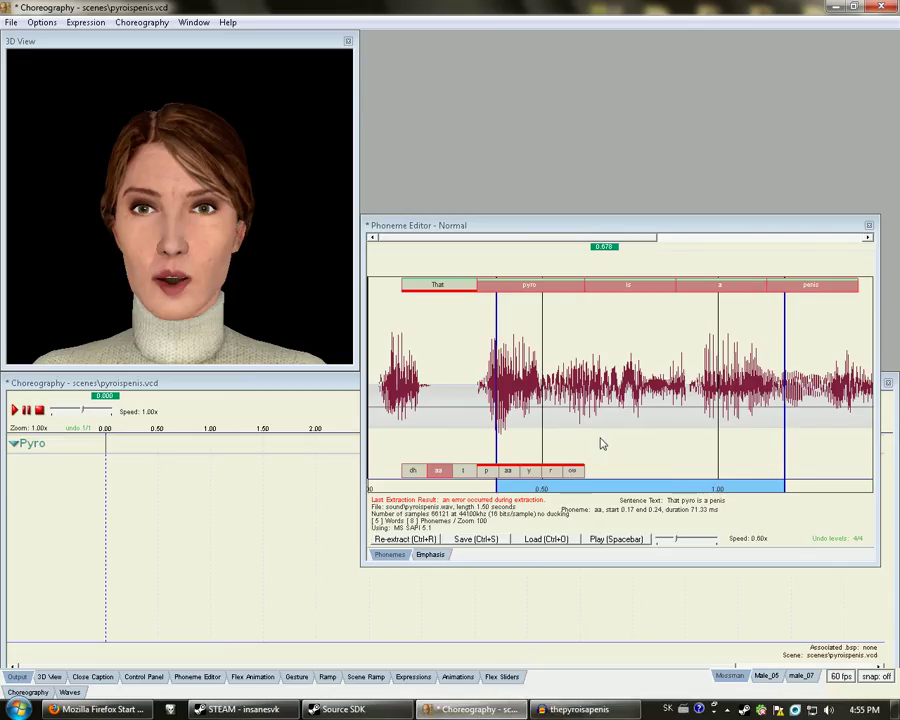
pyautogui.rightClick(673, 442)
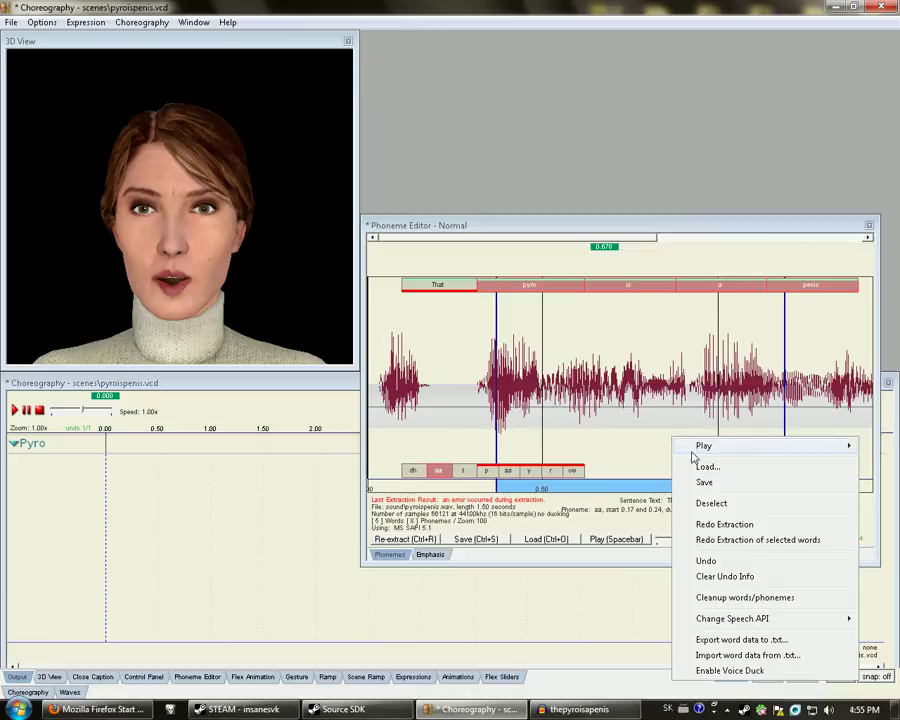
pyautogui.moveTo(697, 445)
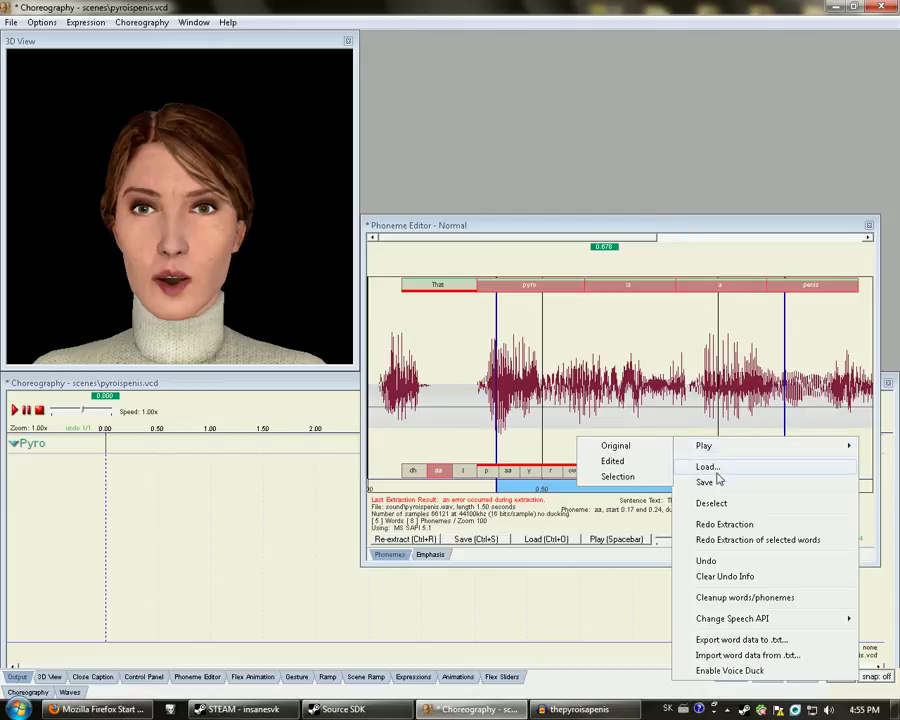
pyautogui.click(688, 369)
pyautogui.click(625, 542)
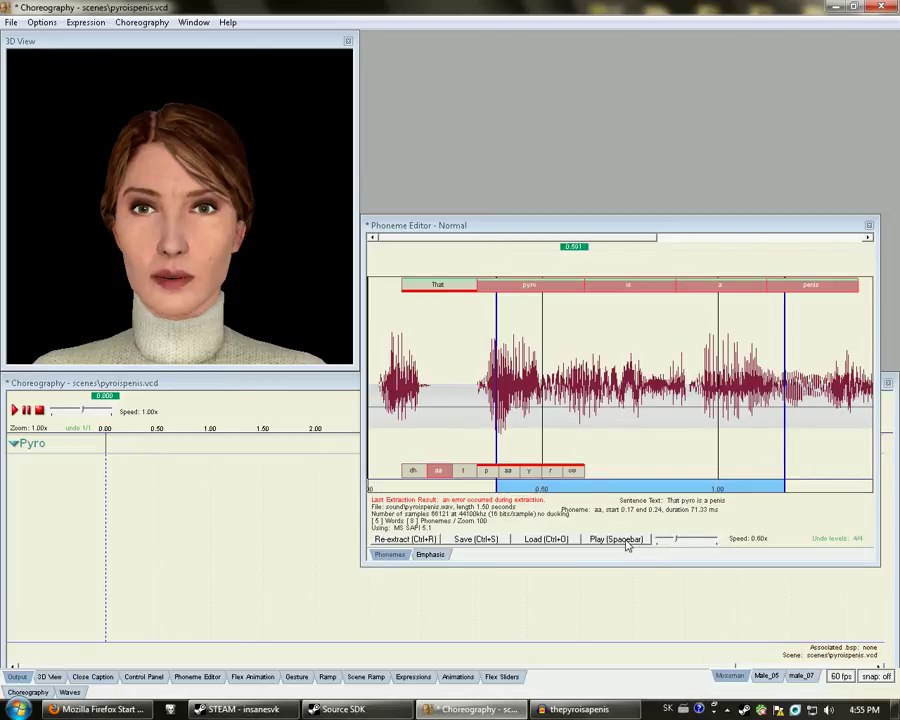
# - Shorten the word is to 100 ms and replay the line to check it
pyautogui.rightClick(598, 288)
pyautogui.click(640, 361)
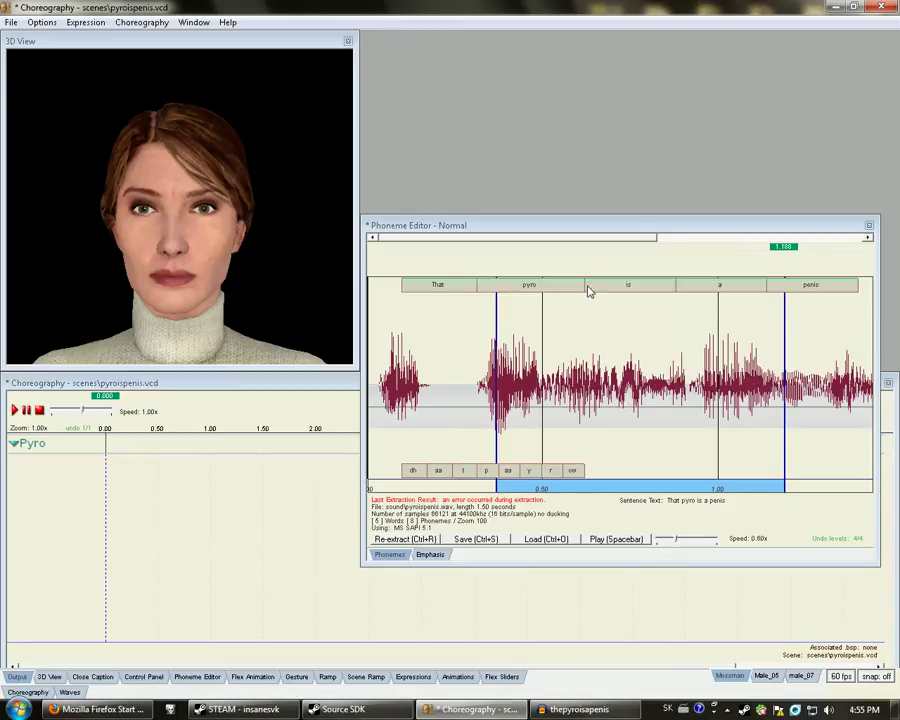
pyautogui.click(616, 288)
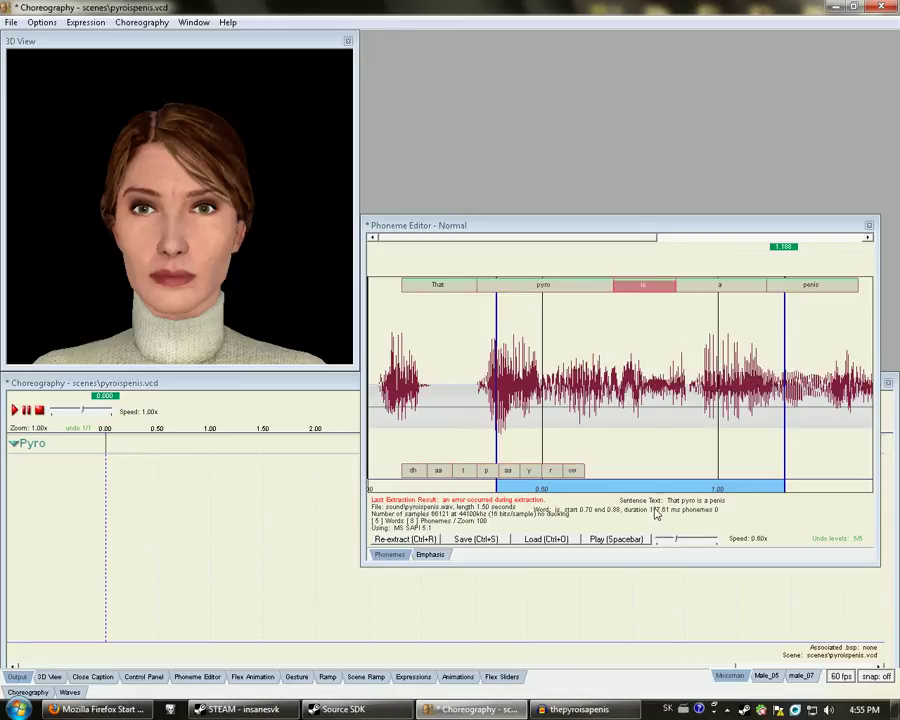
pyautogui.click(618, 541)
pyautogui.moveTo(649, 284); pyautogui.dragTo(648, 284)
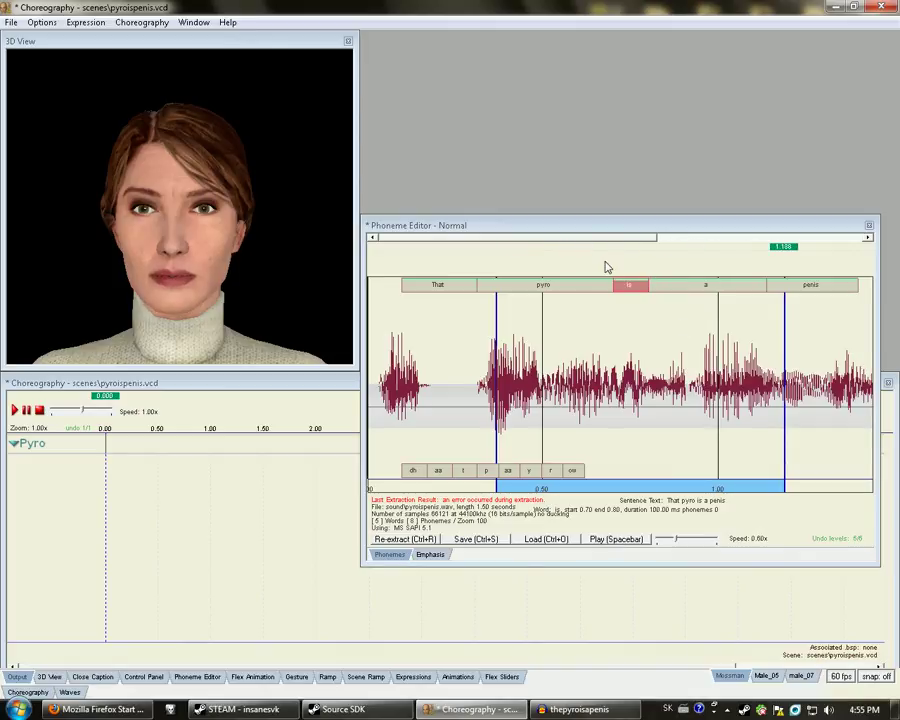
pyautogui.click(620, 541)
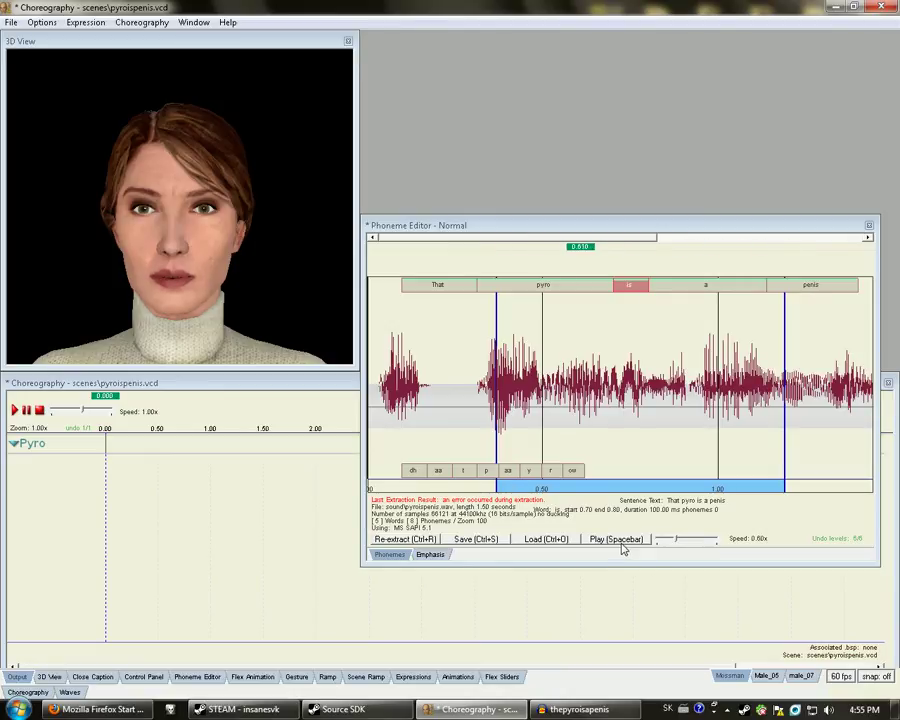
# - Deselect the words is and a and replay the line
pyautogui.keyDown('shift'); pyautogui.click(745, 287); pyautogui.keyUp('shift')
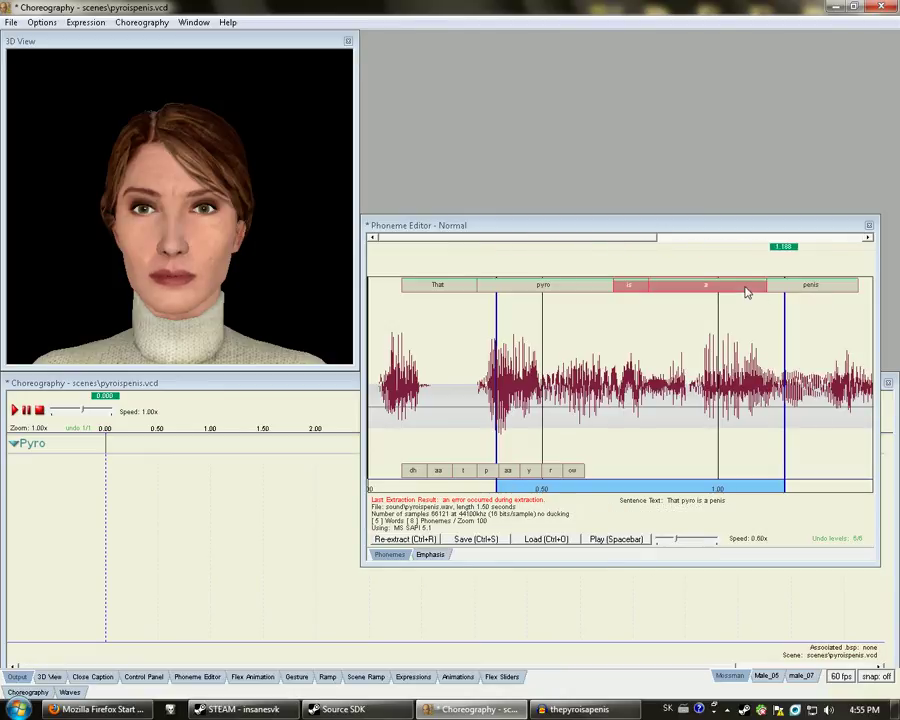
pyautogui.rightClick(677, 289)
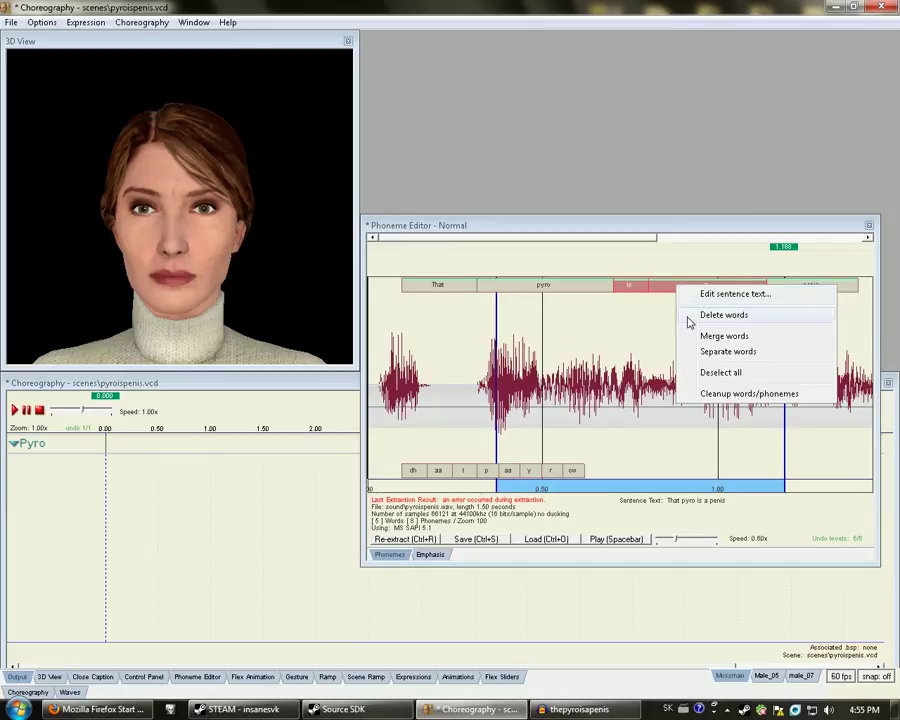
pyautogui.click(720, 375)
pyautogui.click(637, 544)
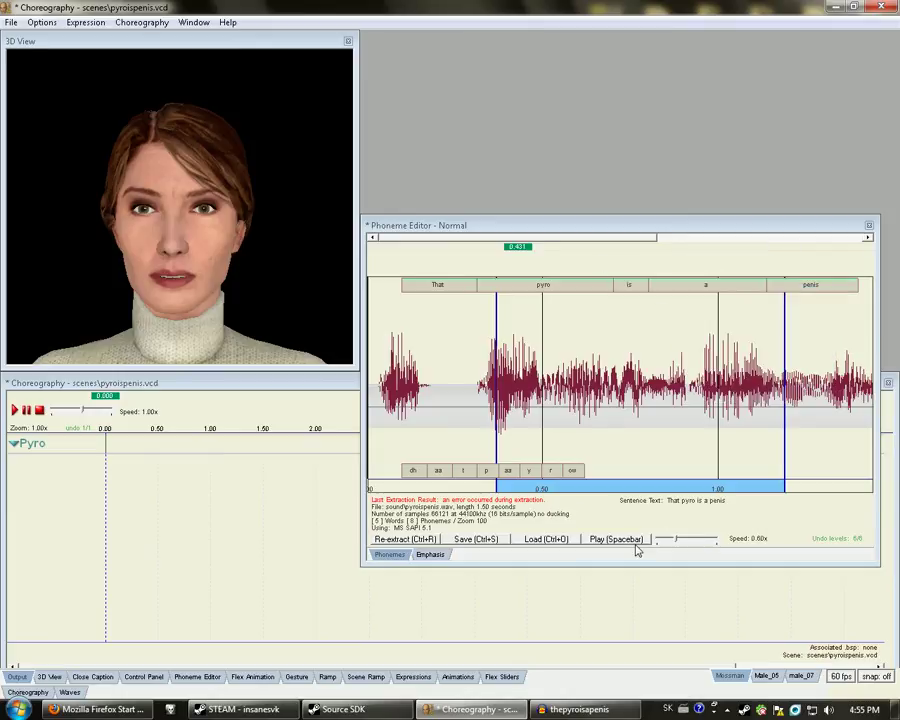
pyautogui.click(637, 544)
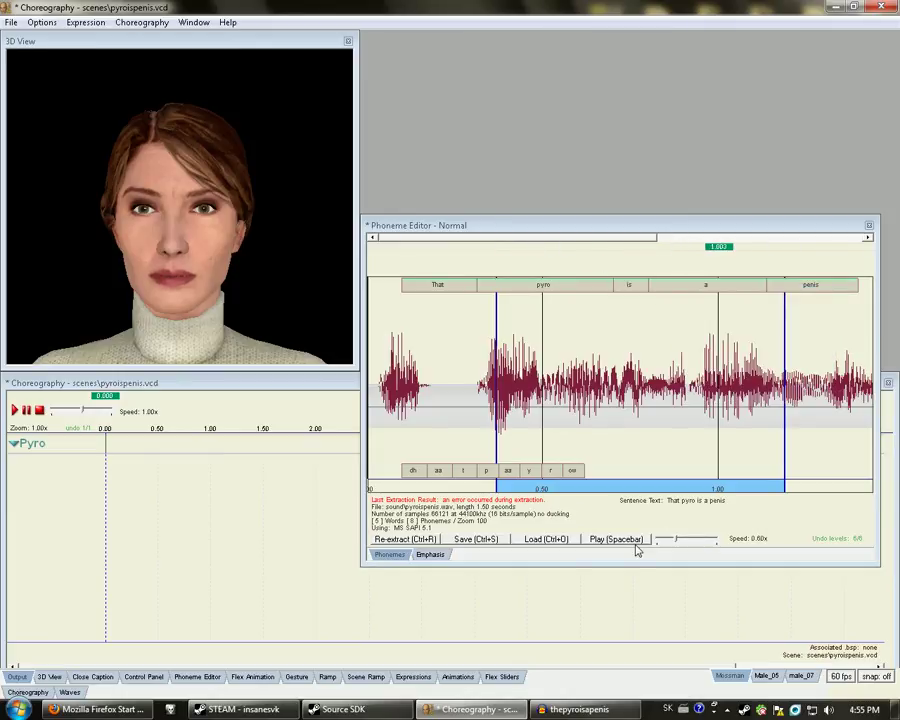
pyautogui.click(635, 544)
# - Move the pyro/is and is/a boundaries slightly earlier
pyautogui.click(612, 289)
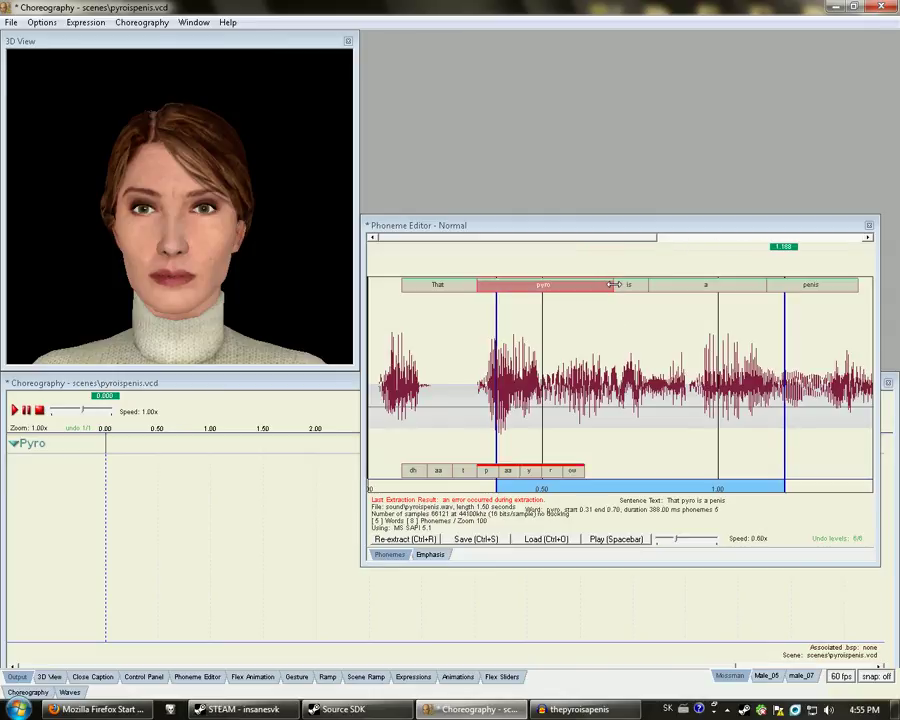
pyautogui.moveTo(608, 291); pyautogui.dragTo(602, 291)
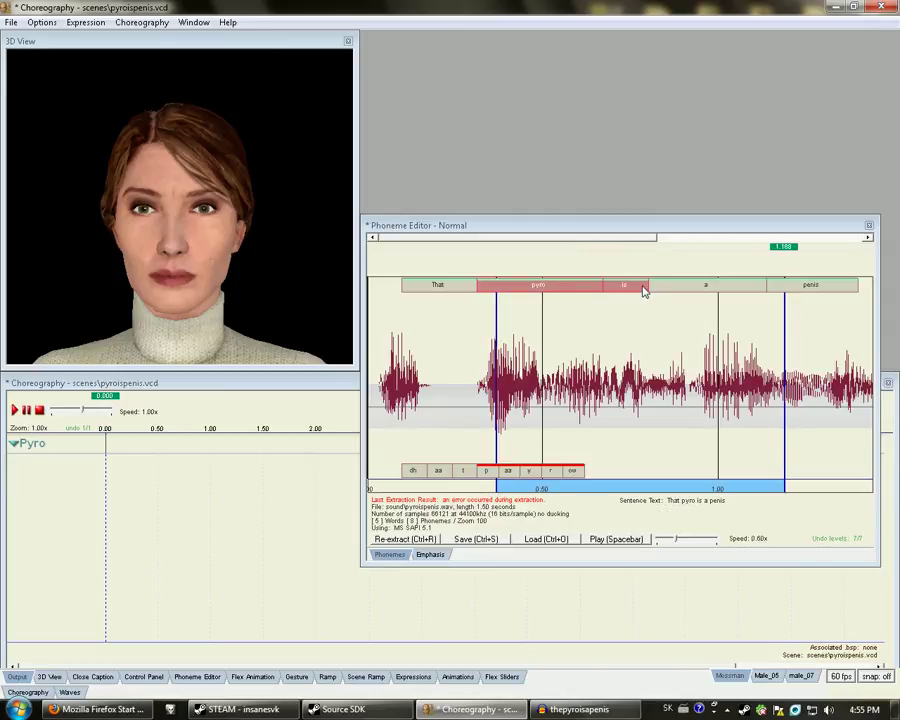
pyautogui.rightClick(644, 291)
pyautogui.click(617, 372)
pyautogui.click(647, 288)
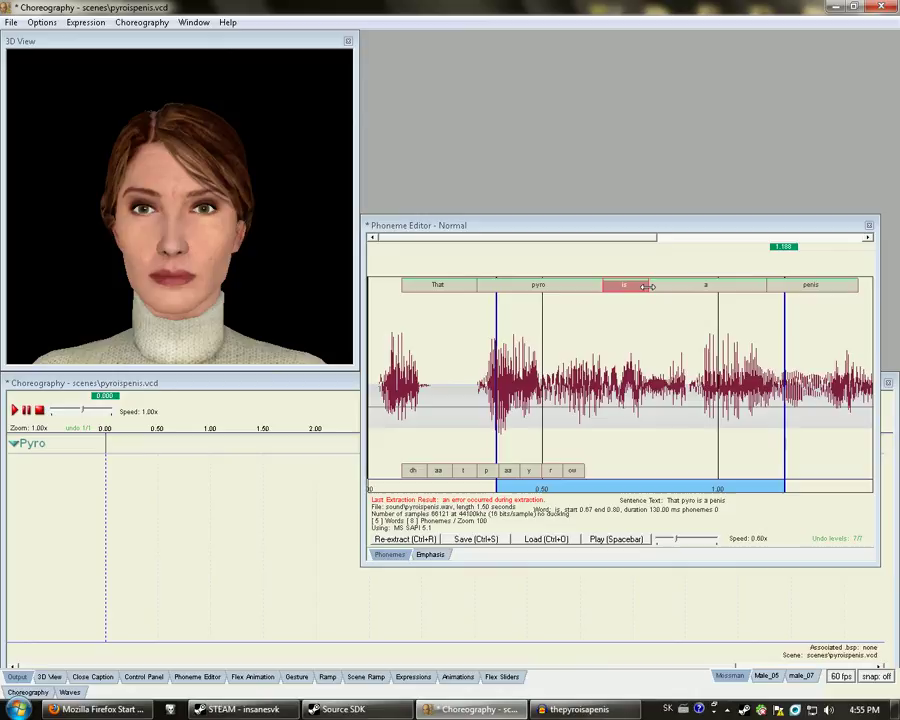
pyautogui.moveTo(642, 287); pyautogui.dragTo(636, 287)
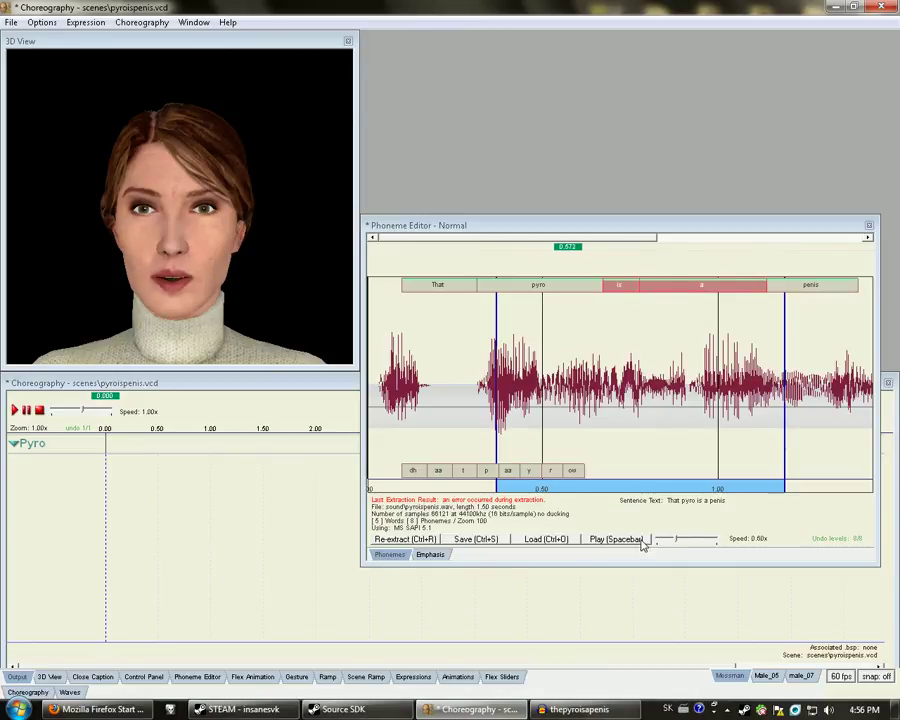
# - End the word a at 0.94 s so penis starts sooner, then play the line
pyautogui.rightClick(669, 288)
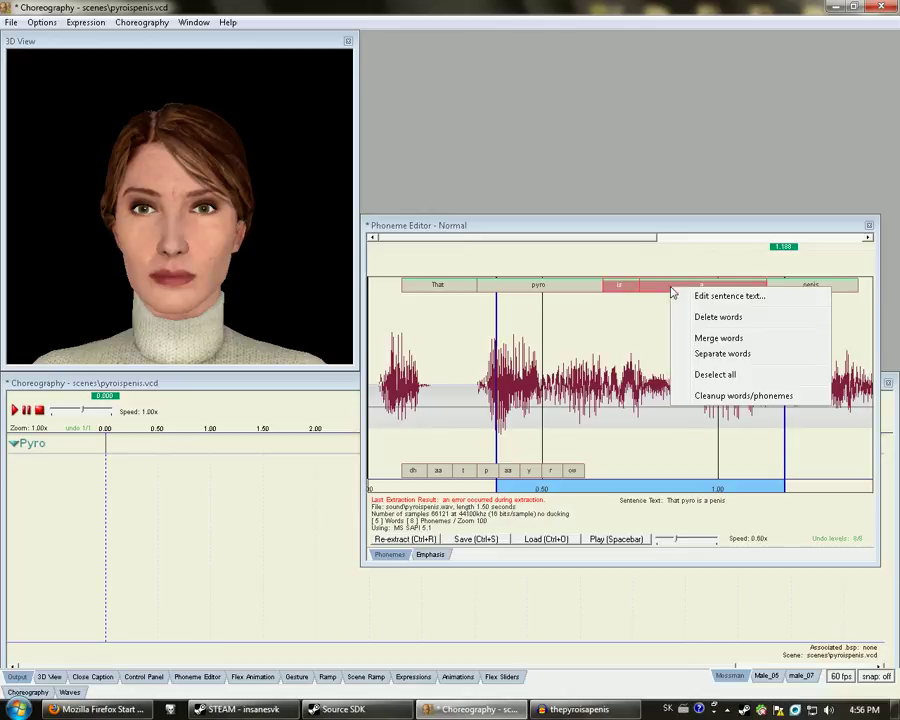
pyautogui.click(707, 372)
pyautogui.click(752, 288)
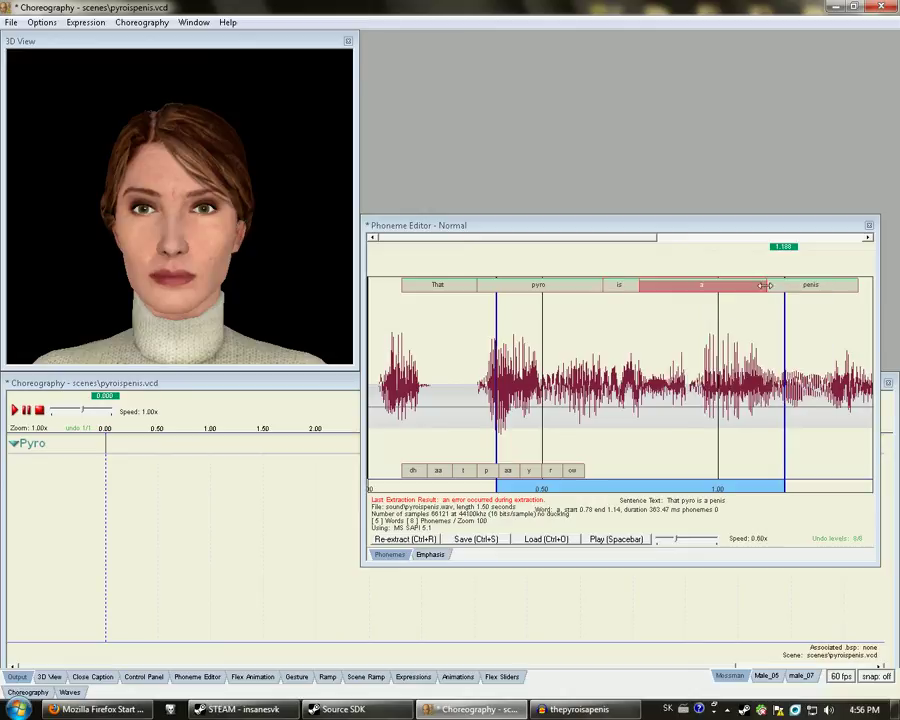
pyautogui.moveTo(698, 291); pyautogui.dragTo(697, 290)
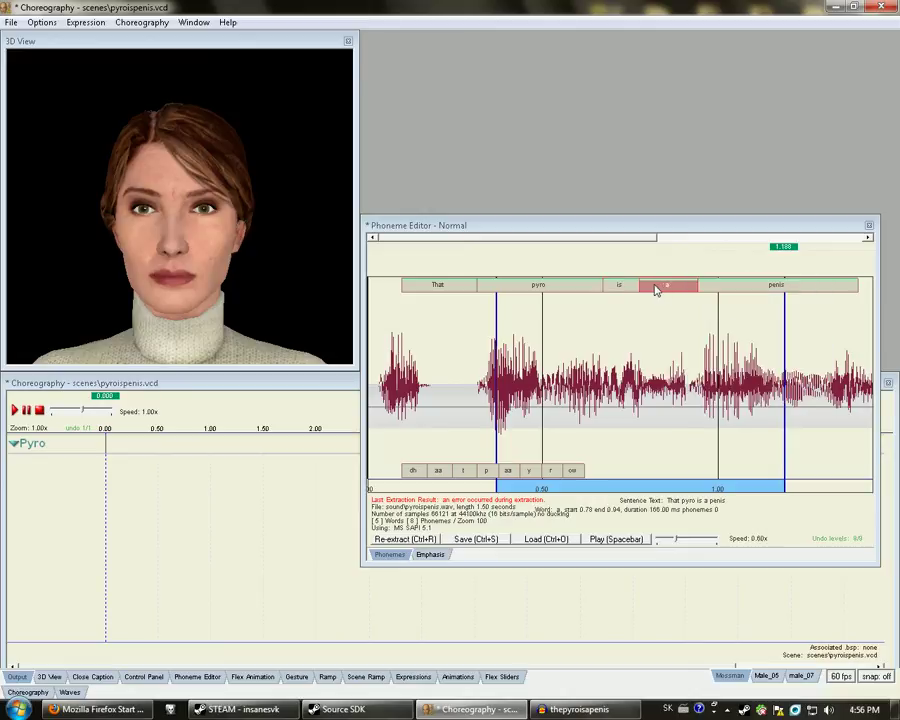
pyautogui.keyDown('ctrl'); pyautogui.click(637, 289); pyautogui.keyUp('ctrl')
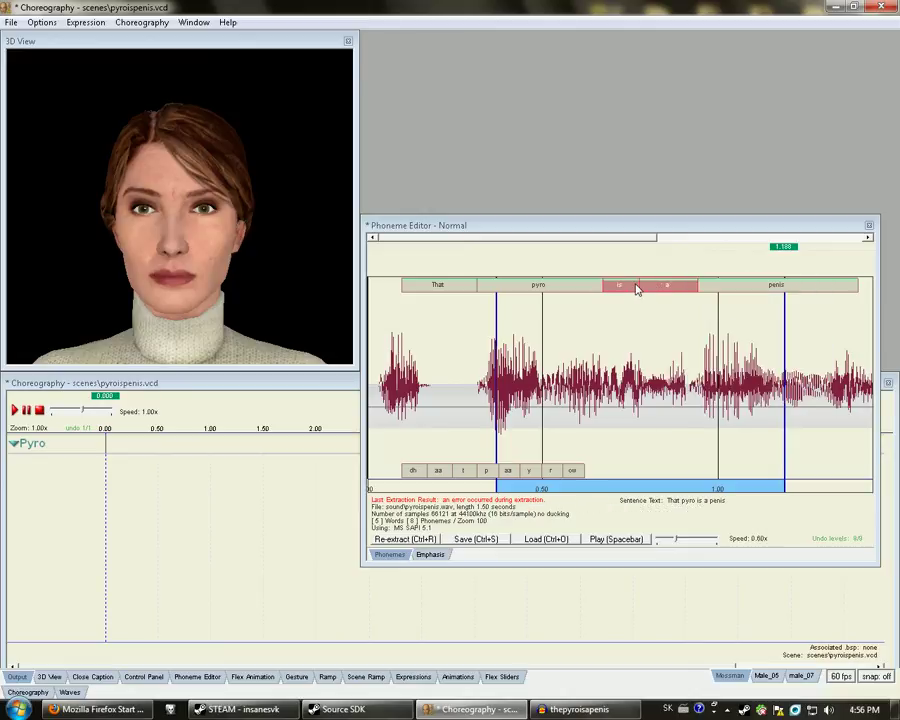
pyautogui.click(617, 539)
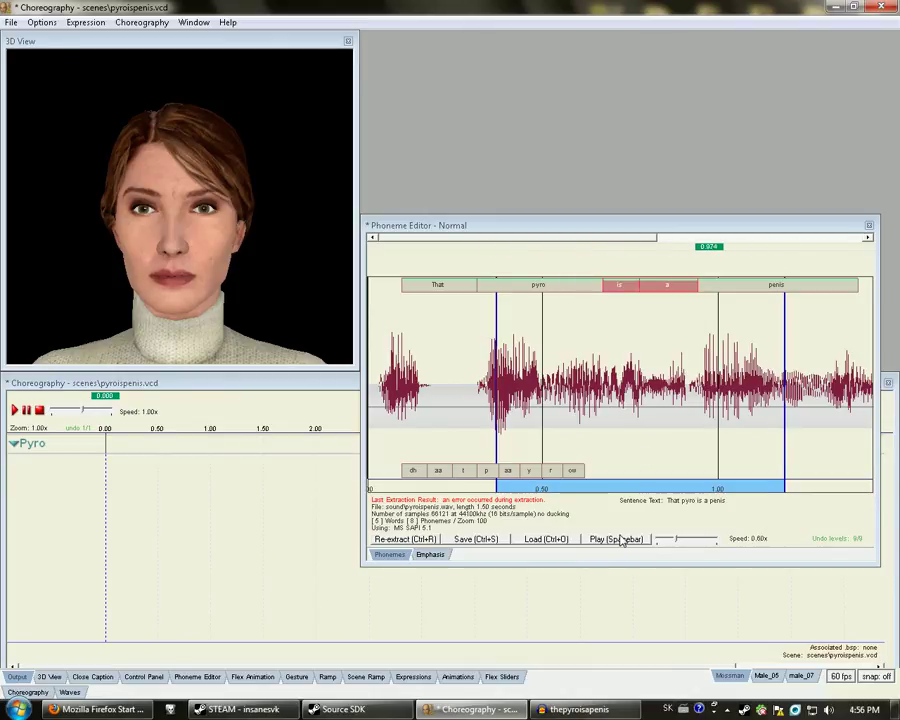
# - Give the word is the phonemes y and s
pyautogui.rightClick(625, 284)
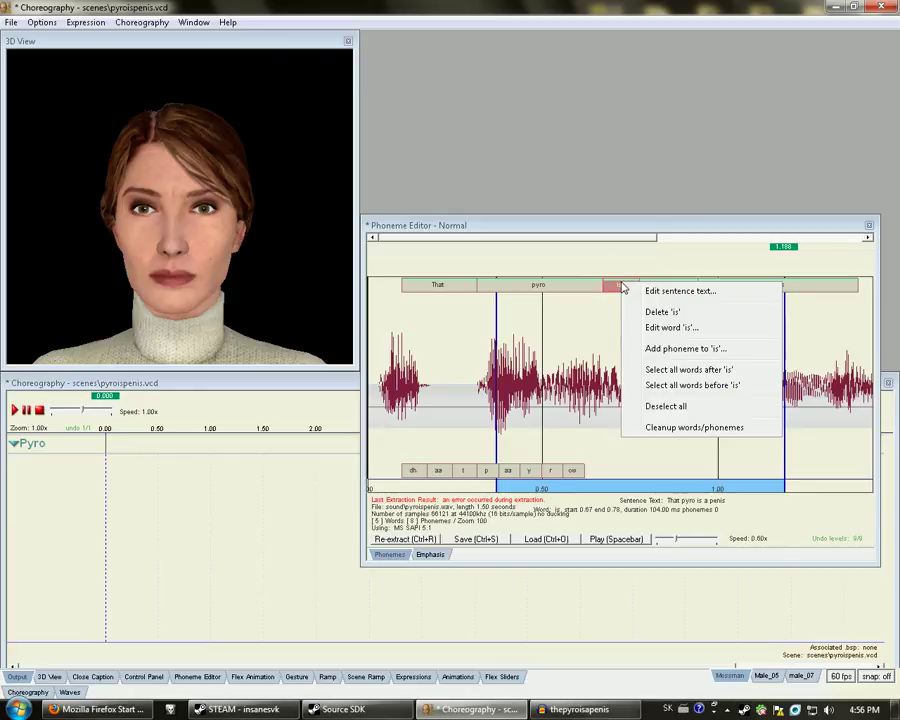
pyautogui.click(645, 348)
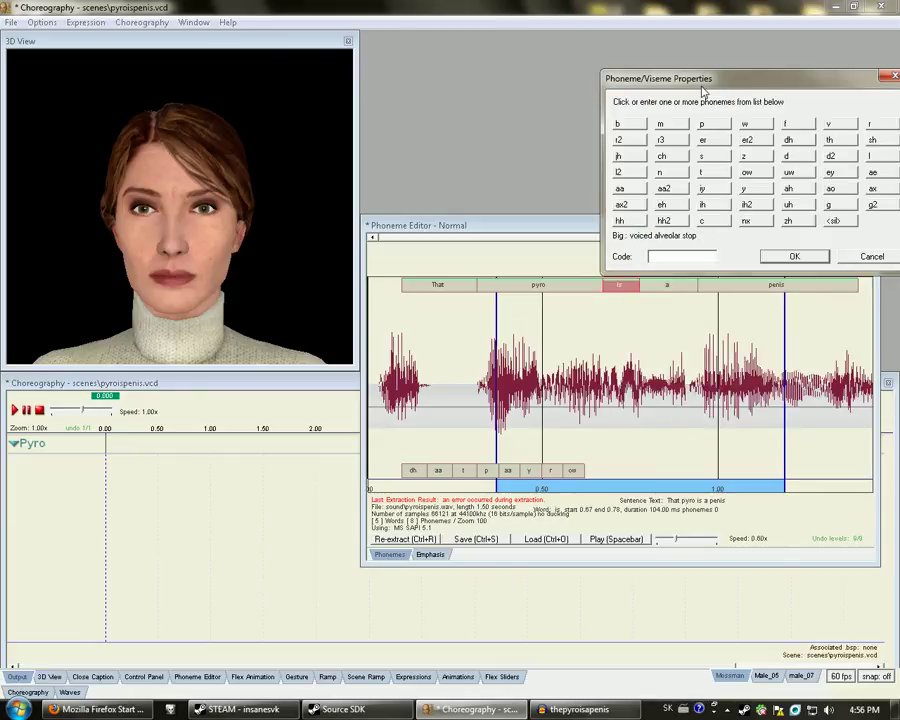
pyautogui.moveTo(705, 92); pyautogui.dragTo(543, 169)
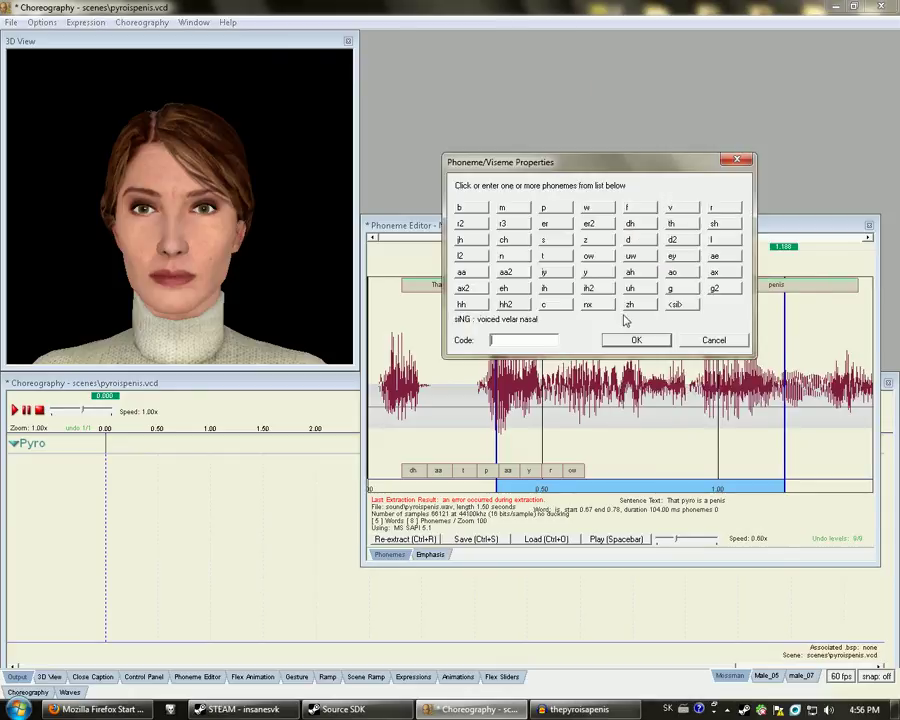
pyautogui.click(586, 272)
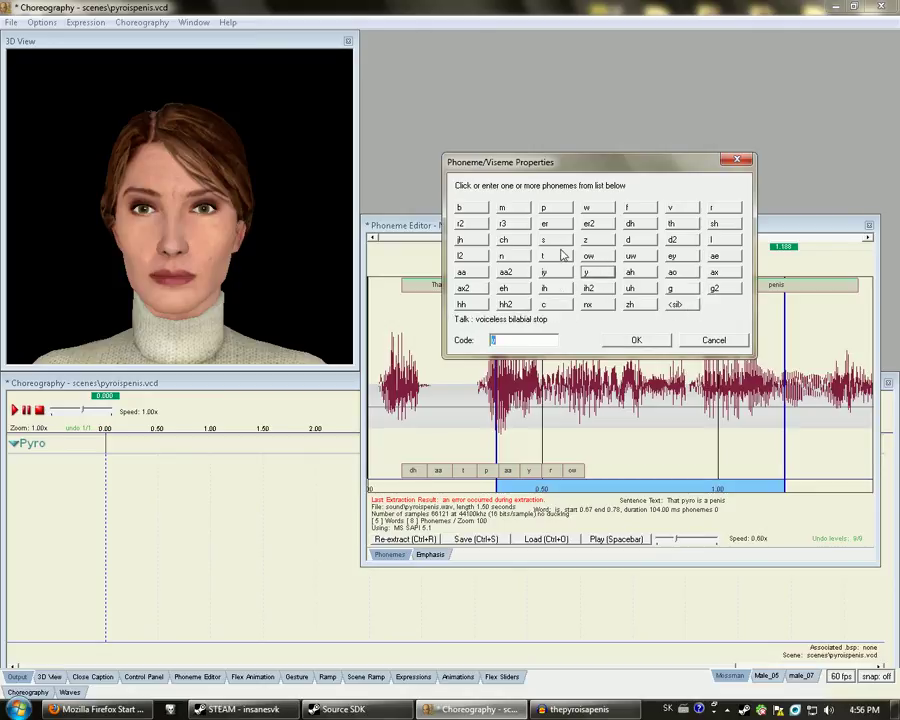
pyautogui.click(636, 340)
# - Deselect all words and give the word a the phoneme ae
pyautogui.rightClick(681, 294)
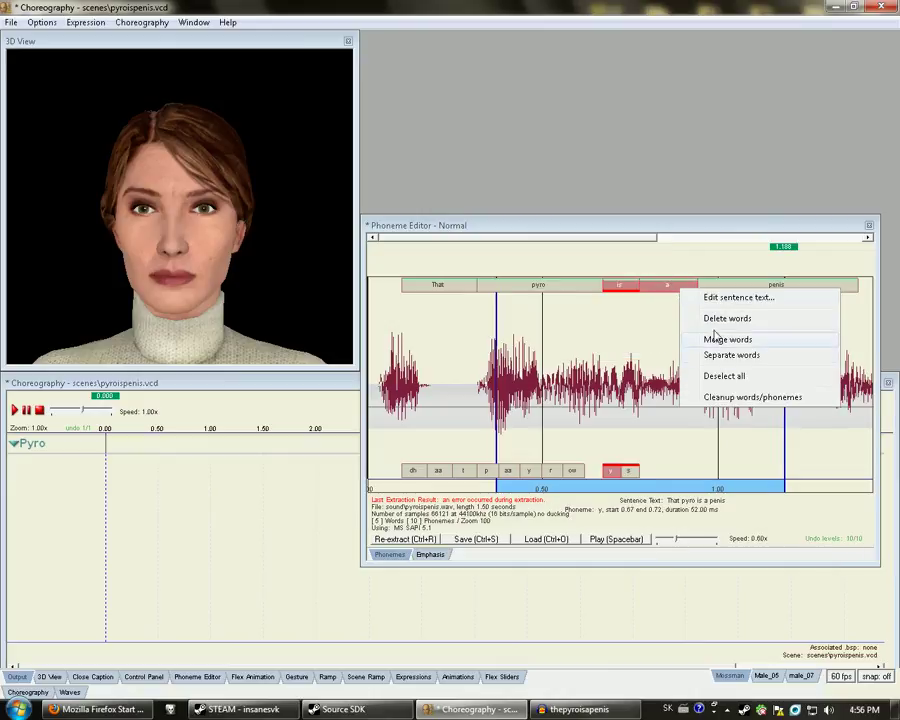
pyautogui.click(724, 375)
pyautogui.rightClick(674, 291)
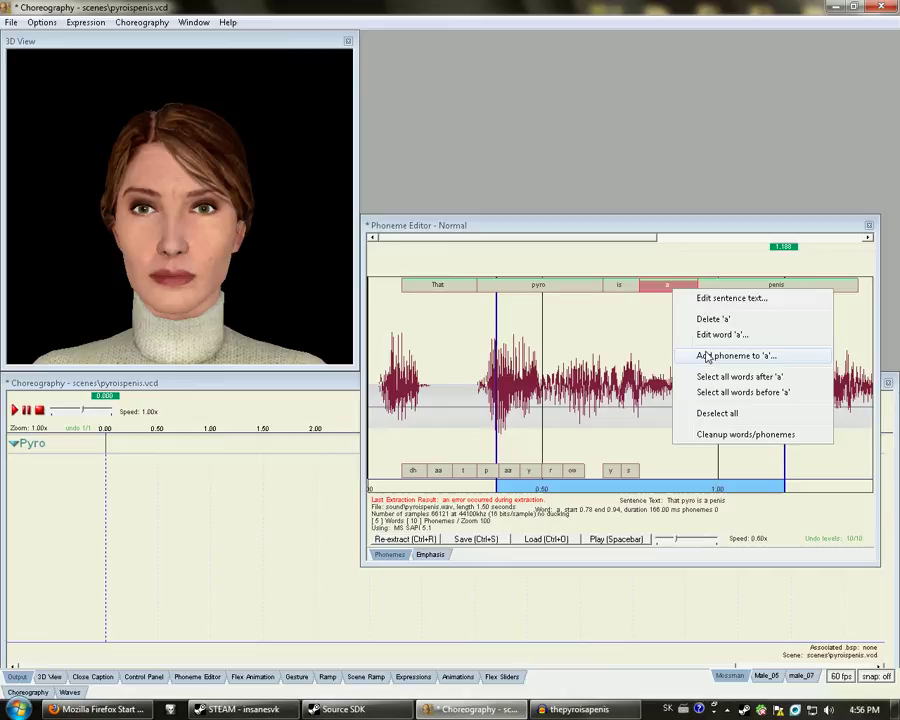
pyautogui.click(706, 356)
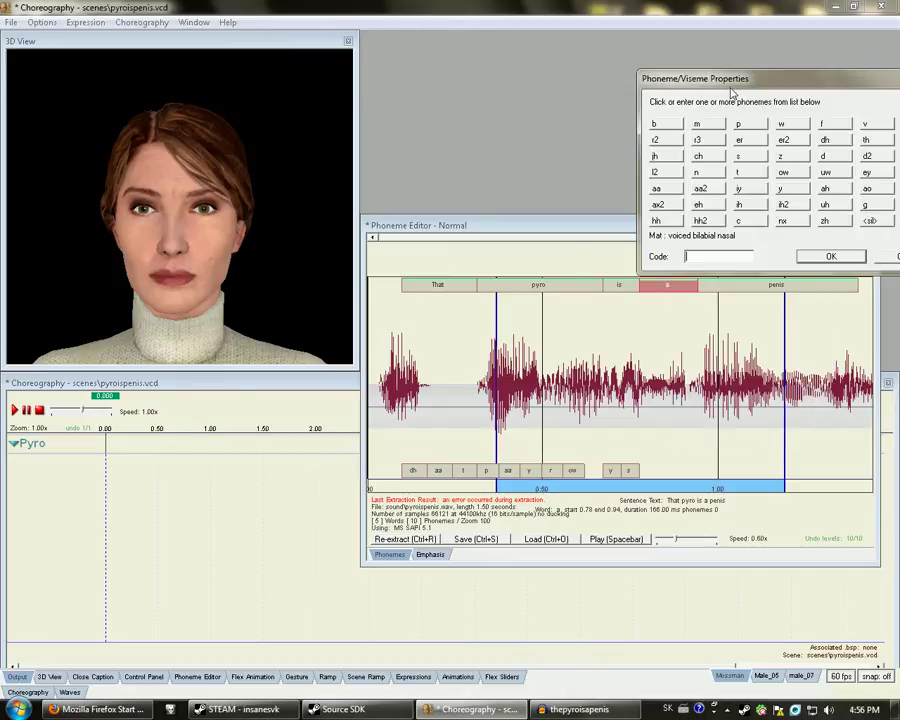
pyautogui.moveTo(732, 93); pyautogui.dragTo(449, 128)
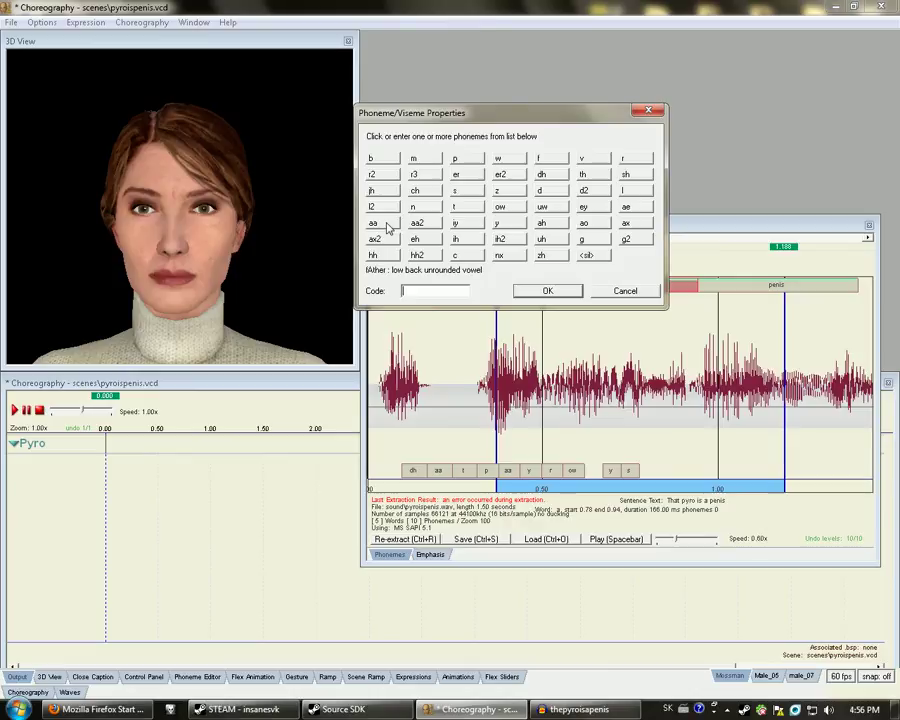
pyautogui.click(622, 208)
pyautogui.click(563, 290)
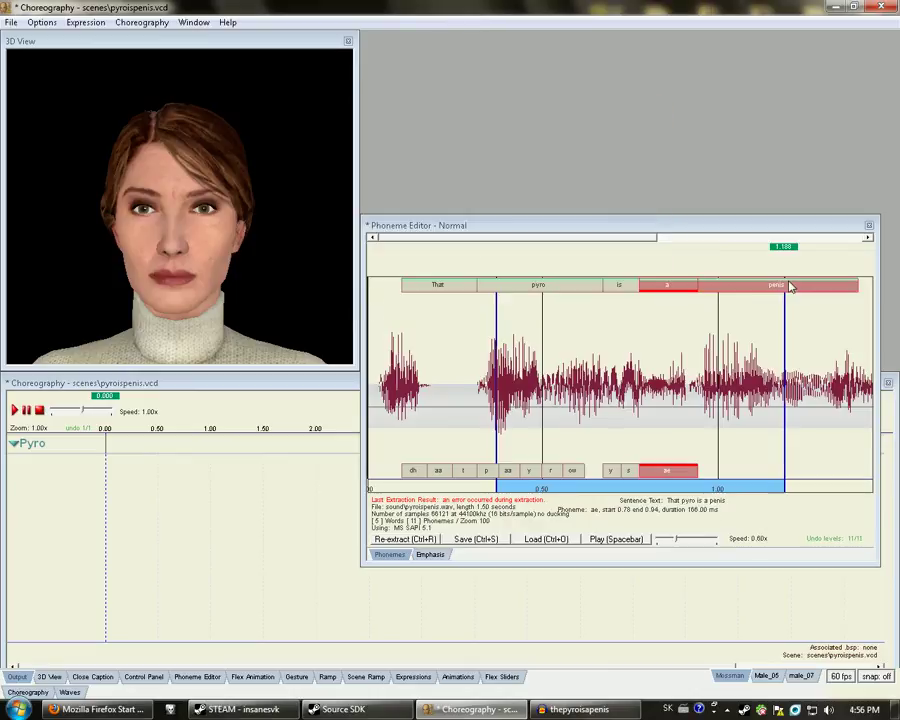
# - Begin the phoneme code for penis, typing p at its start
pyautogui.rightClick(750, 290)
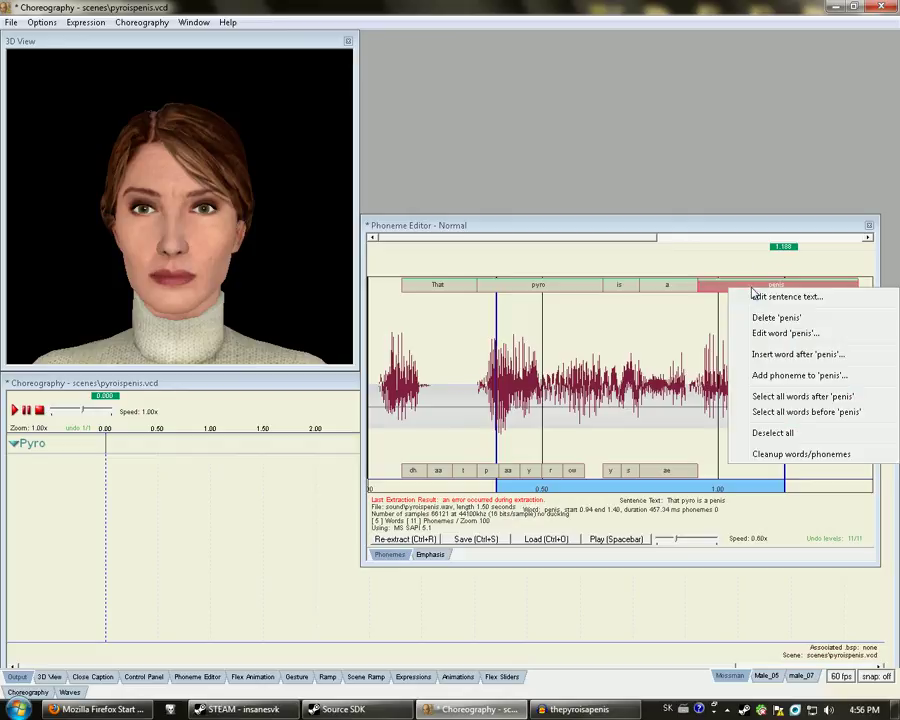
pyautogui.click(789, 376)
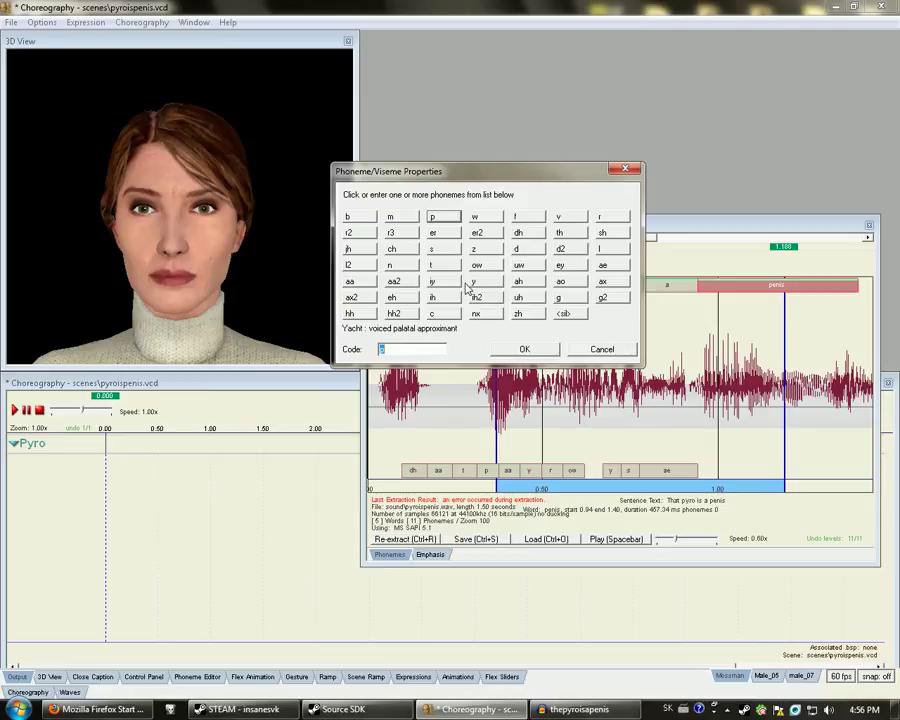
pyautogui.click(455, 285)
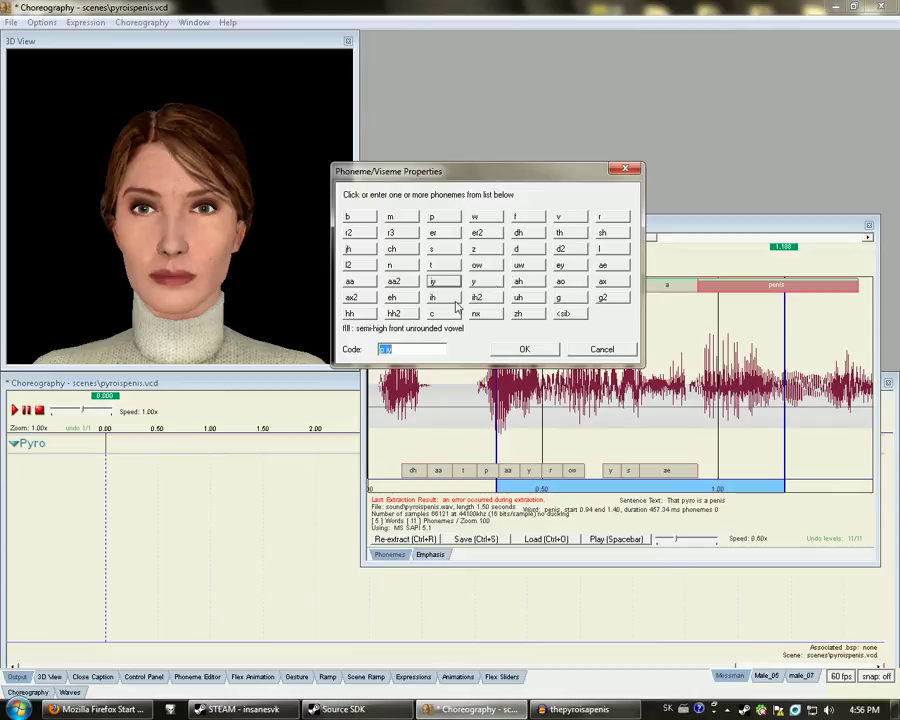
pyautogui.click(427, 351)
pyautogui.press('Home')
pyautogui.write('p')
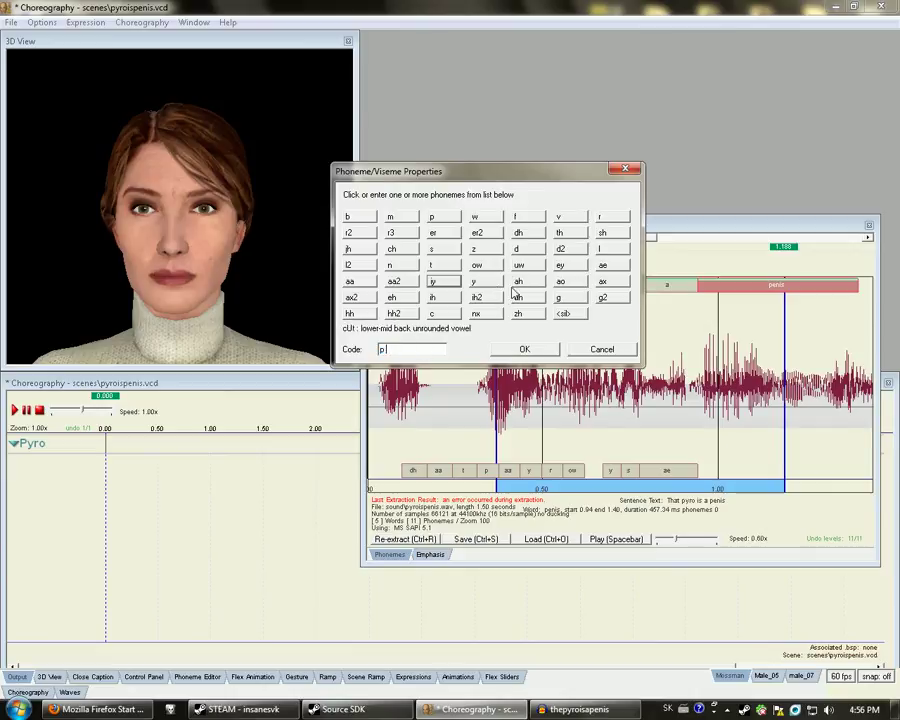
# - Complete penis's code as p ae y n y s and confirm it
pyautogui.click(603, 266)
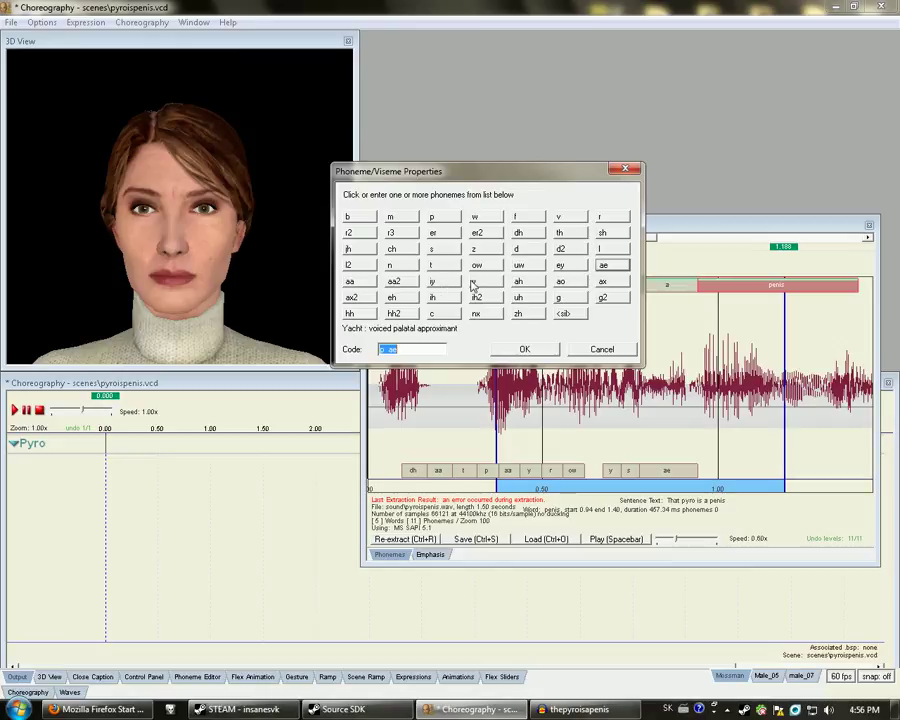
pyautogui.click(474, 283)
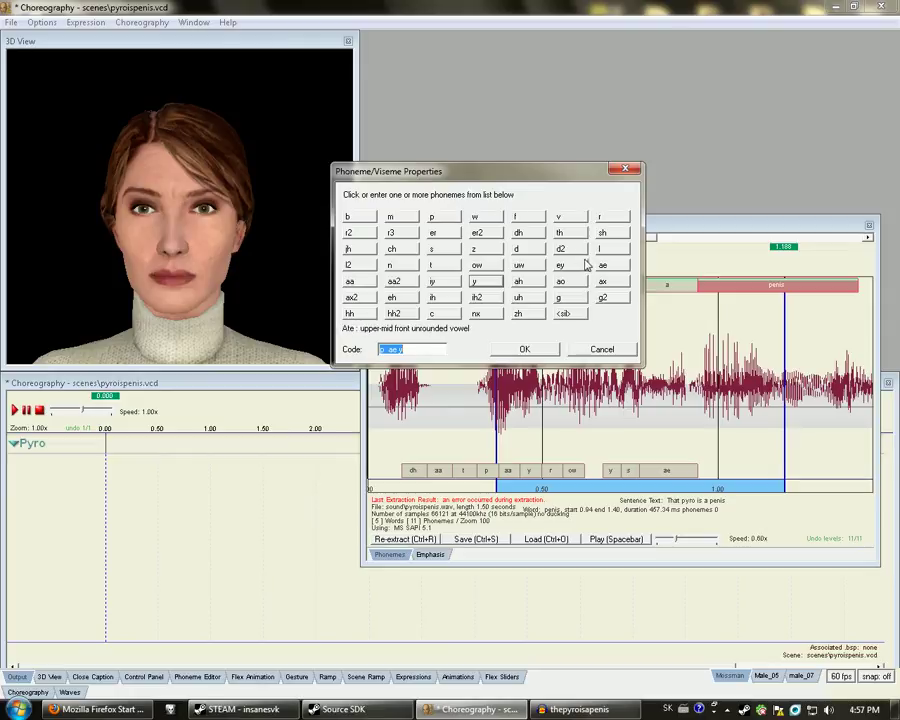
pyautogui.click(424, 348)
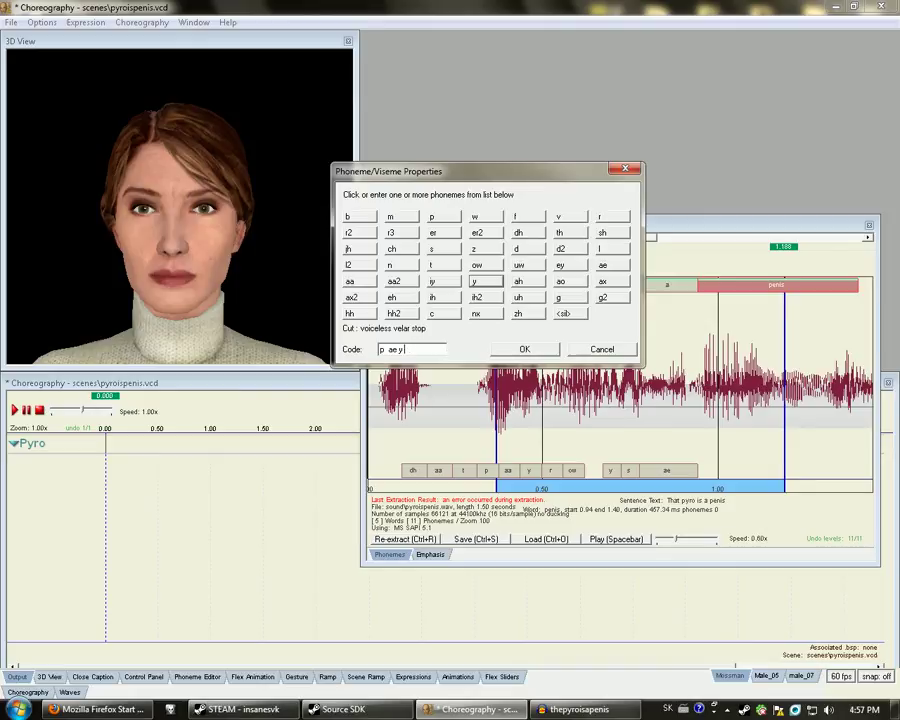
pyautogui.click(474, 281)
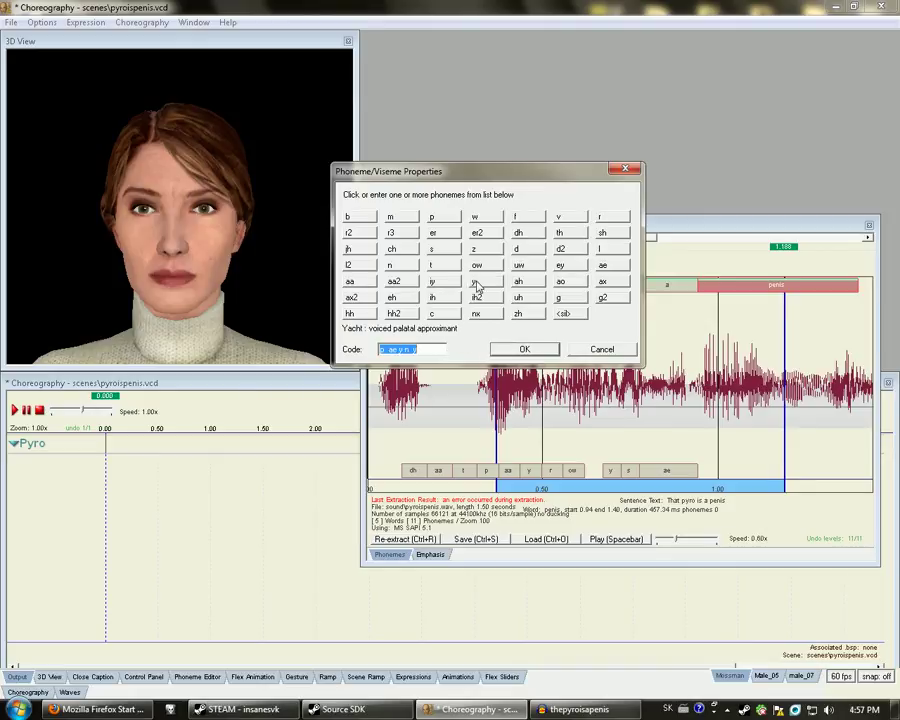
pyautogui.click(440, 348)
pyautogui.write('s')
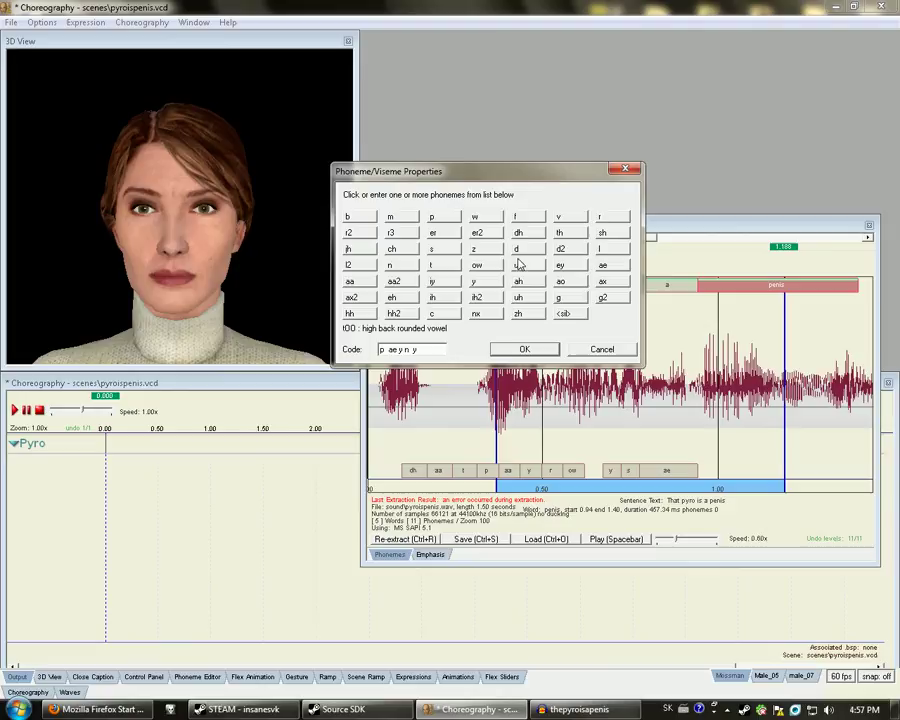
pyautogui.click(525, 354)
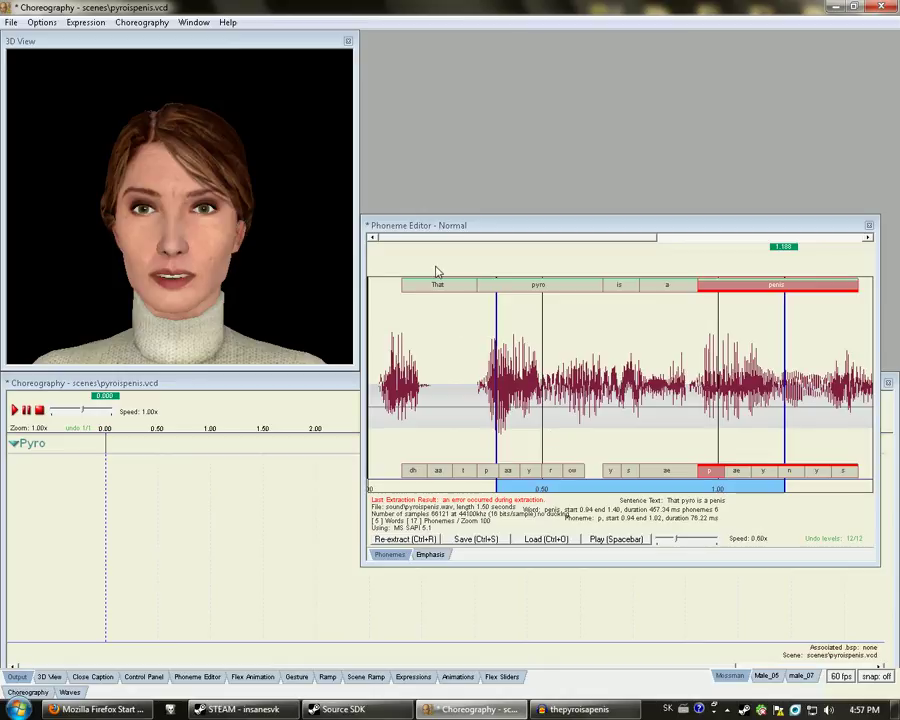
pyautogui.click(458, 428)
# - Replay the lip-synced sentence twice, raise the phoneme editor panel, and readjust the That/pyro boundary
pyautogui.click(626, 538)
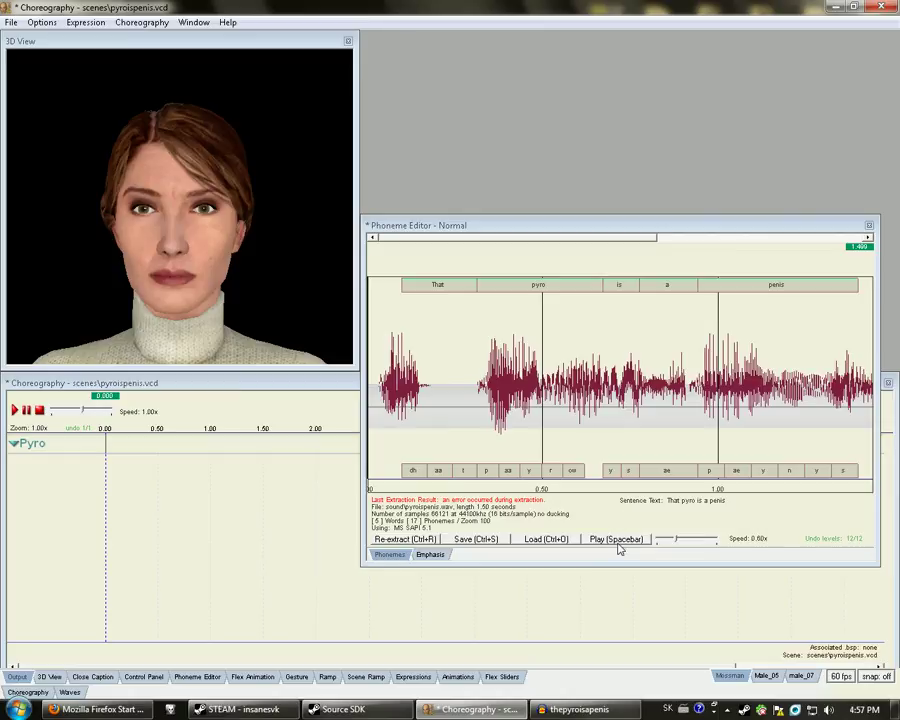
pyautogui.click(617, 541)
pyautogui.moveTo(673, 234); pyautogui.dragTo(676, 167)
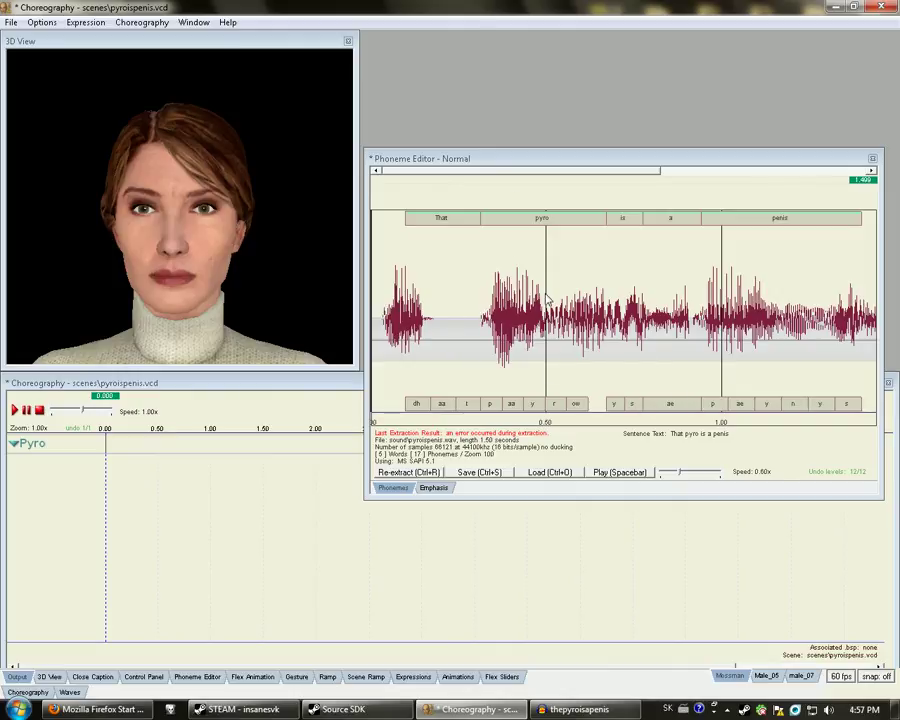
pyautogui.click(463, 224)
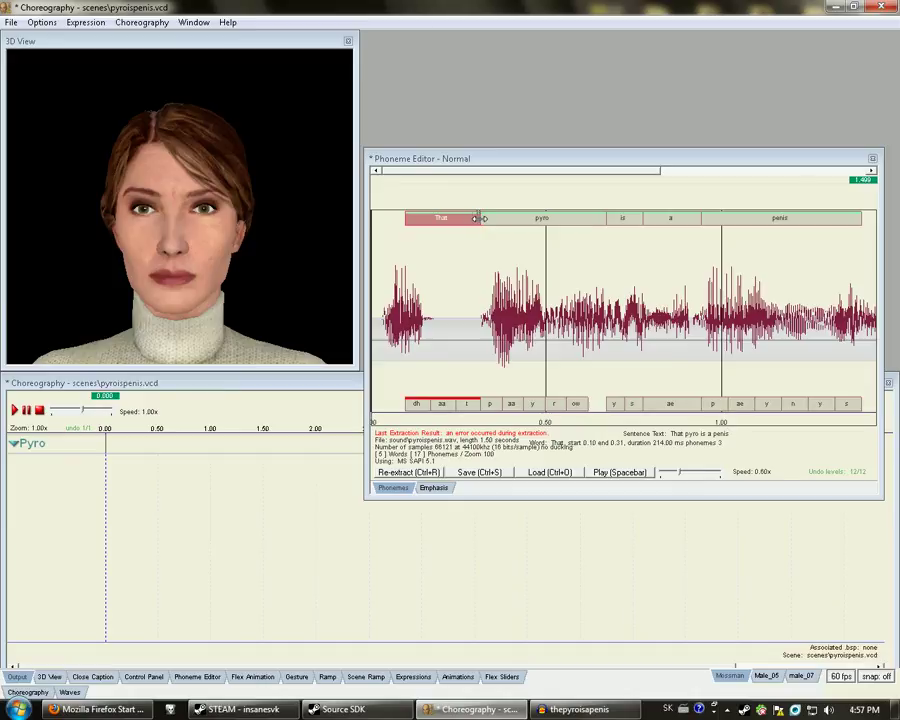
pyautogui.click(493, 197)
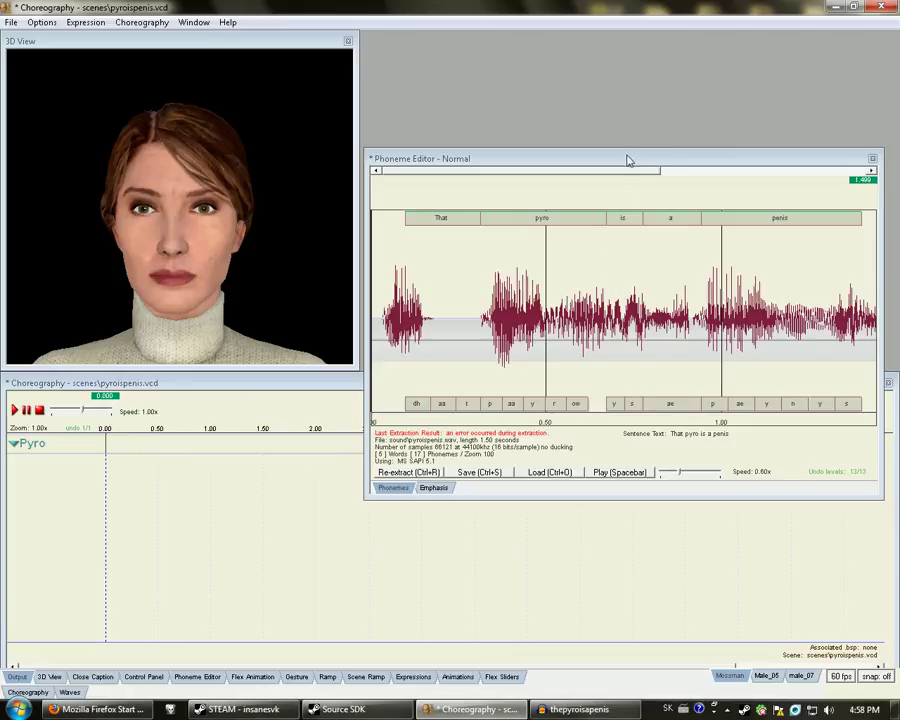
# - Move the phoneme editor to the top and play the line at 1.00x speed
pyautogui.moveTo(629, 159); pyautogui.dragTo(623, 66)
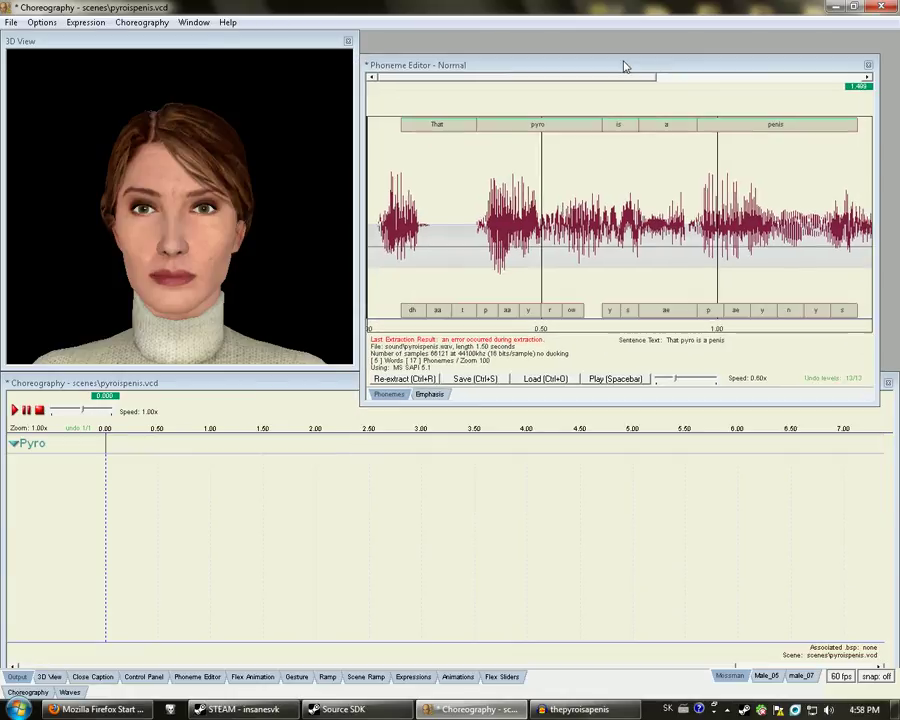
pyautogui.click(627, 380)
pyautogui.click(623, 380)
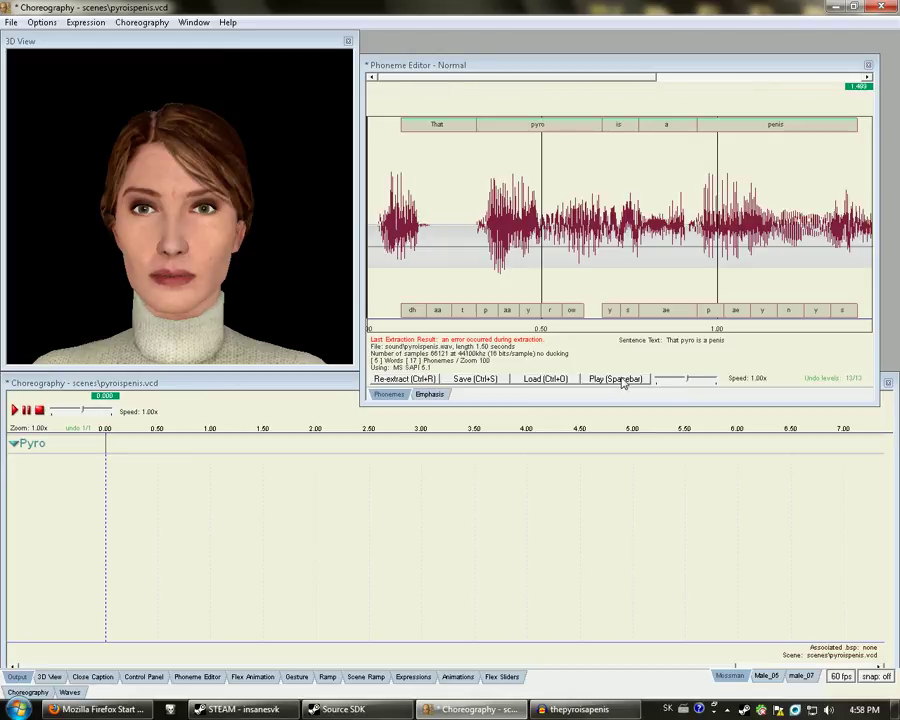
pyautogui.moveTo(632, 72); pyautogui.dragTo(635, 48)
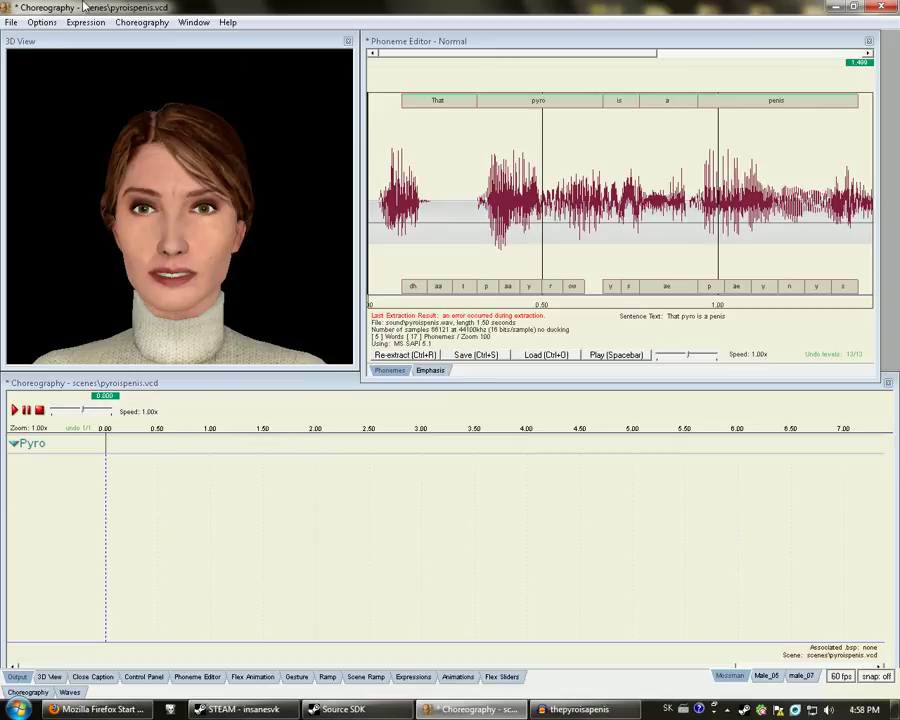
# - Save the pyroispenis.vcd choreography from the Choreography menu
pyautogui.click(11, 21)
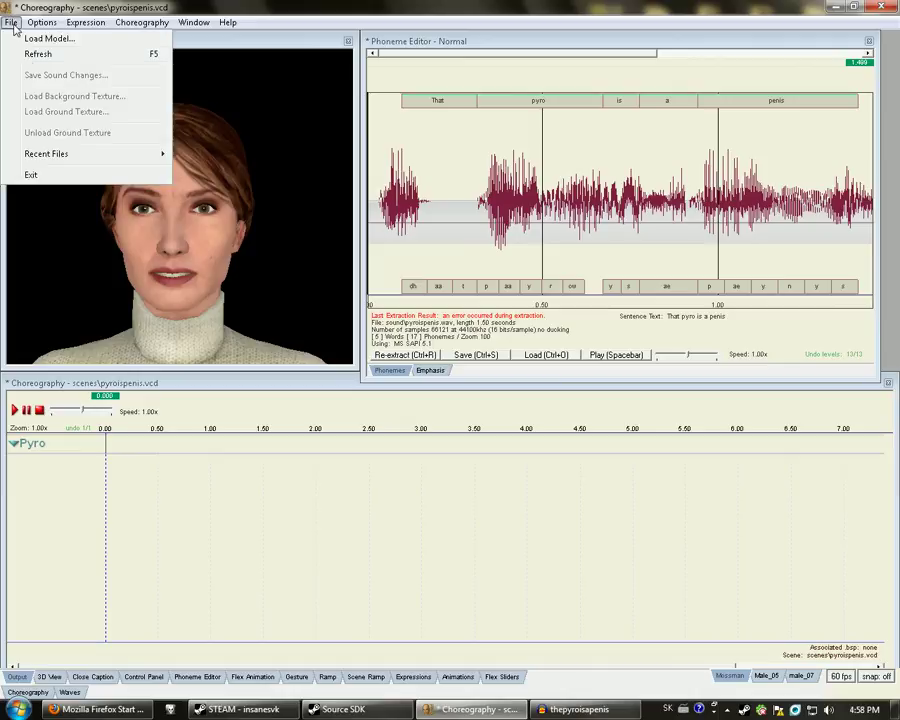
pyautogui.moveTo(106, 27)
pyautogui.moveTo(140, 22)
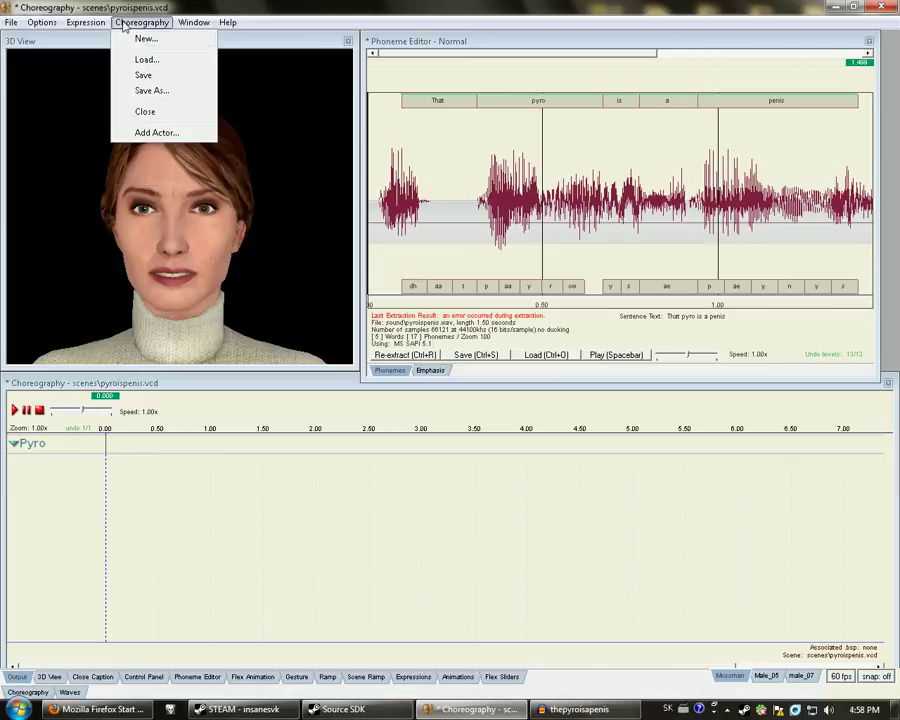
pyautogui.click(142, 73)
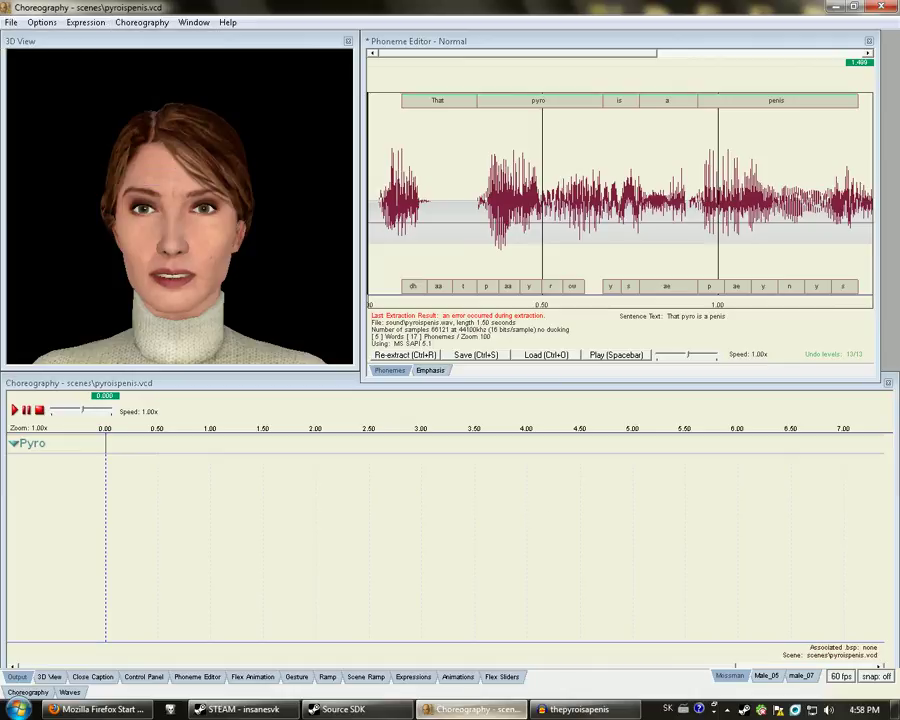